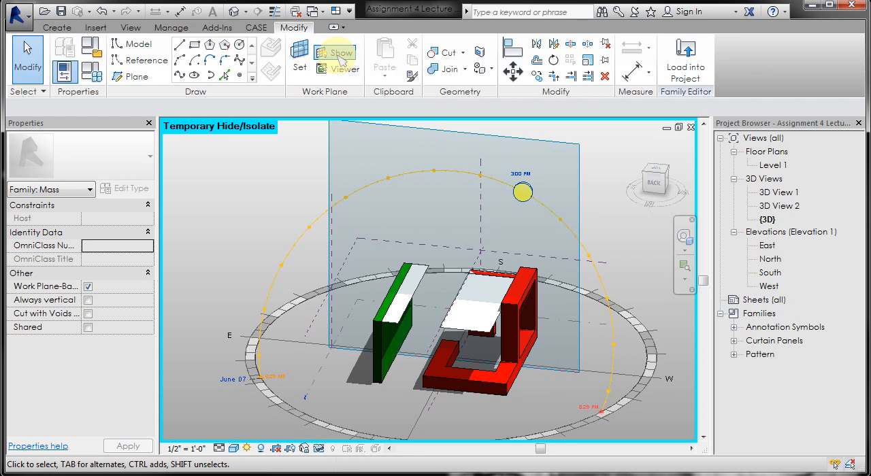
- Hide the work plane display and divide the surface of the flat white form beside the red frame
{"action": "left_click", "coordinate": [339, 54]}
{"action": "middle_click_drag", "start_coordinate": [551, 317], "coordinate": [519, 296], "text": "shift"}
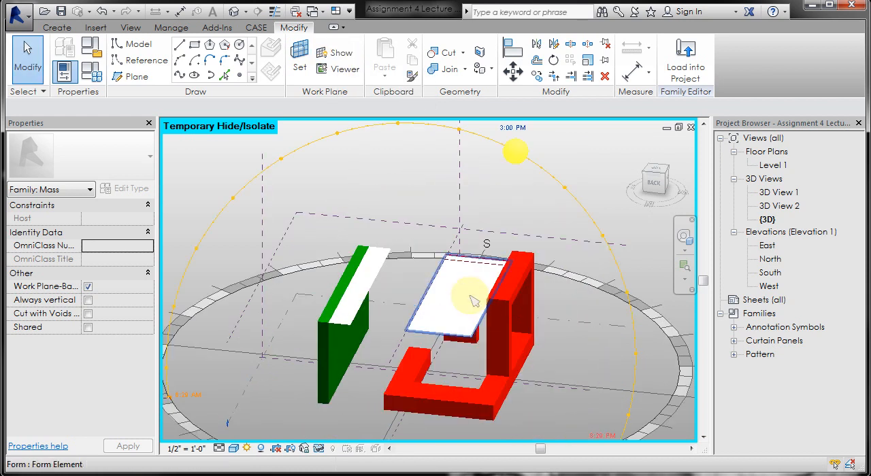
{"action": "left_click", "coordinate": [470, 297]}
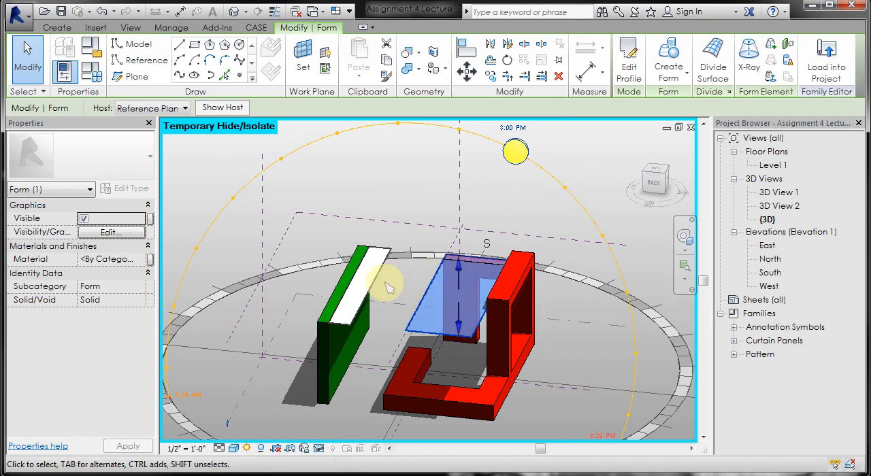
{"action": "left_click", "coordinate": [709, 68]}
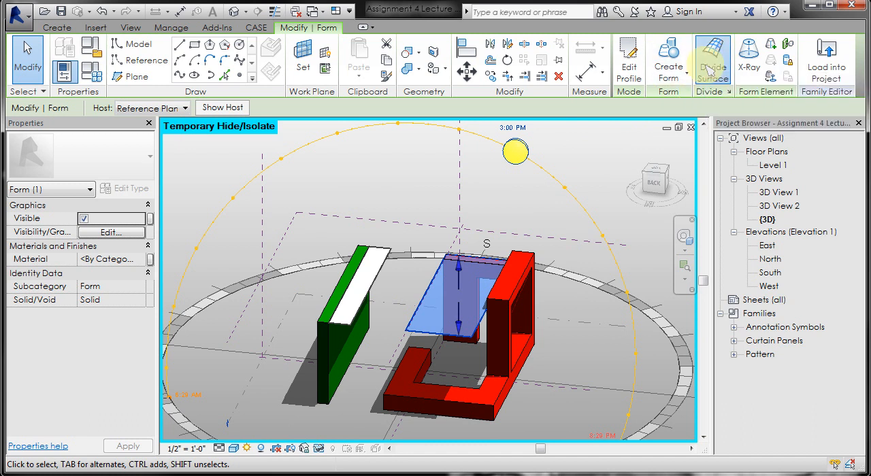
{"action": "scroll", "coordinate": [475, 189], "scroll_direction": "up", "scroll_amount": 4}
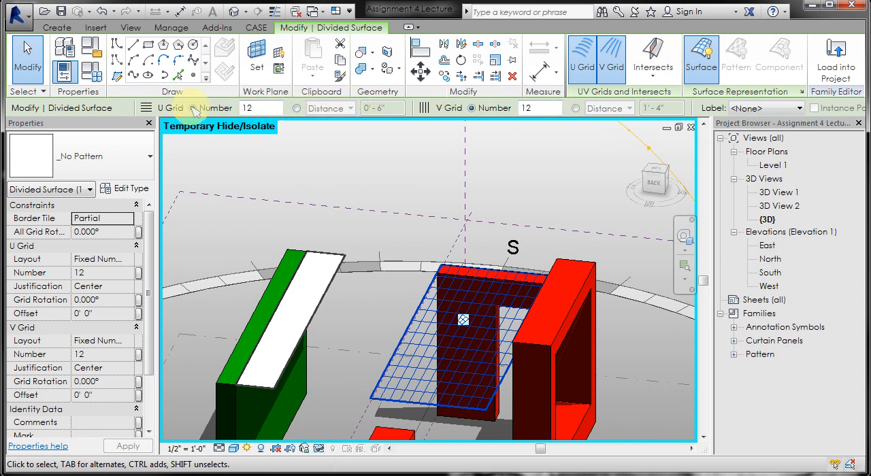
- Set both the U grid and V grid of the divided surface to a distance of 1'-0"
{"action": "left_click", "coordinate": [297, 108]}
{"action": "left_click", "coordinate": [393, 107]}
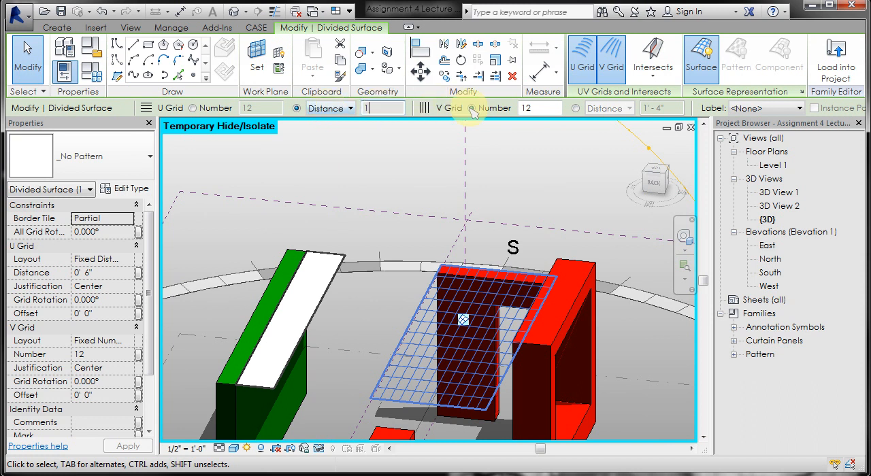
{"action": "left_click", "coordinate": [576, 109]}
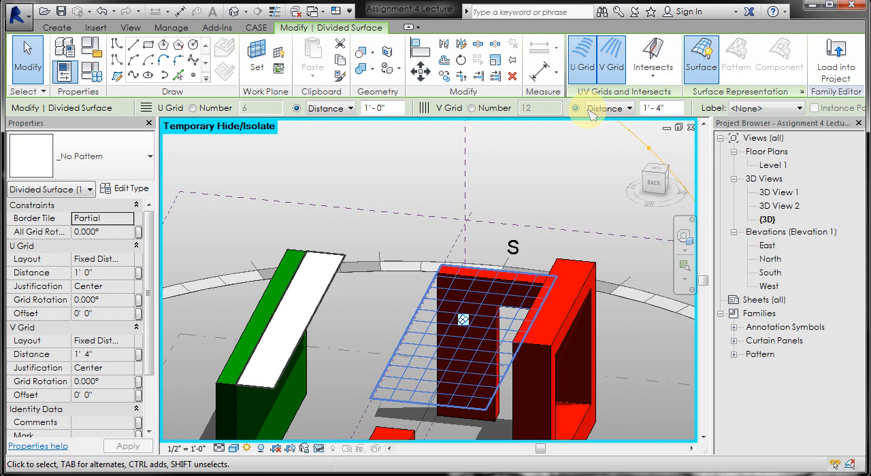
{"action": "left_click", "coordinate": [653, 108]}
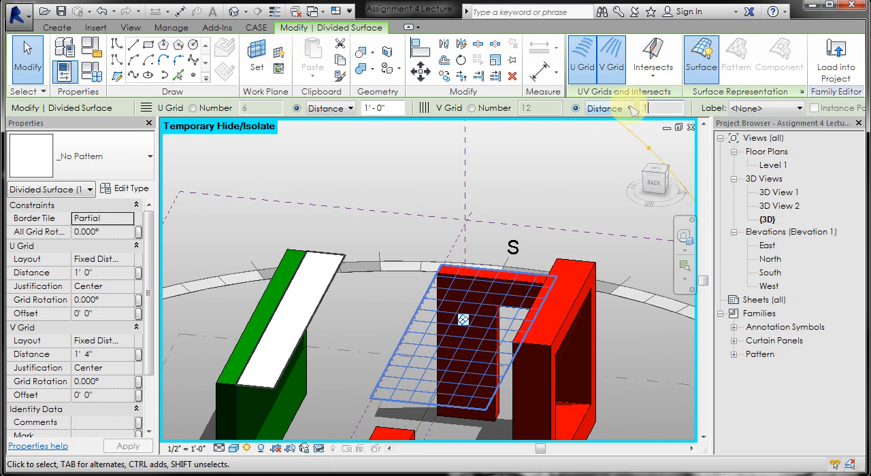
{"action": "type", "text": "1"}
{"action": "key", "text": "Return"}
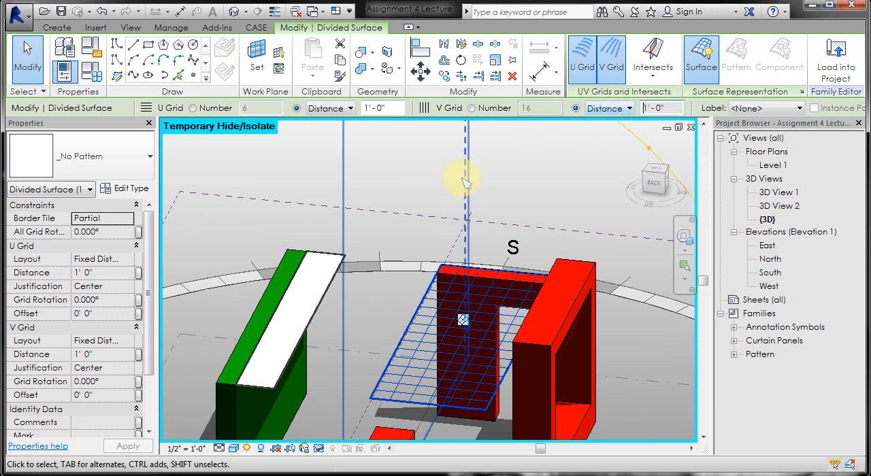
- Divide the surface of the narrow white form along the green wall and set its U grid number to 1
{"action": "left_click", "coordinate": [325, 273]}
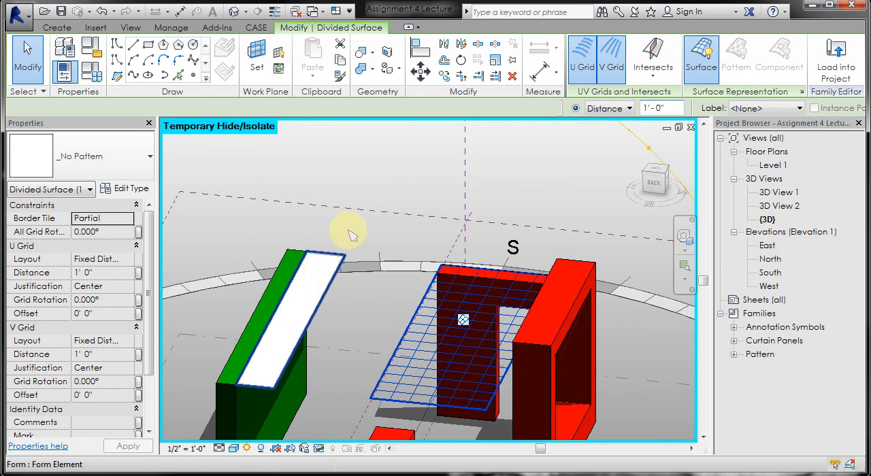
{"action": "left_click", "coordinate": [713, 58]}
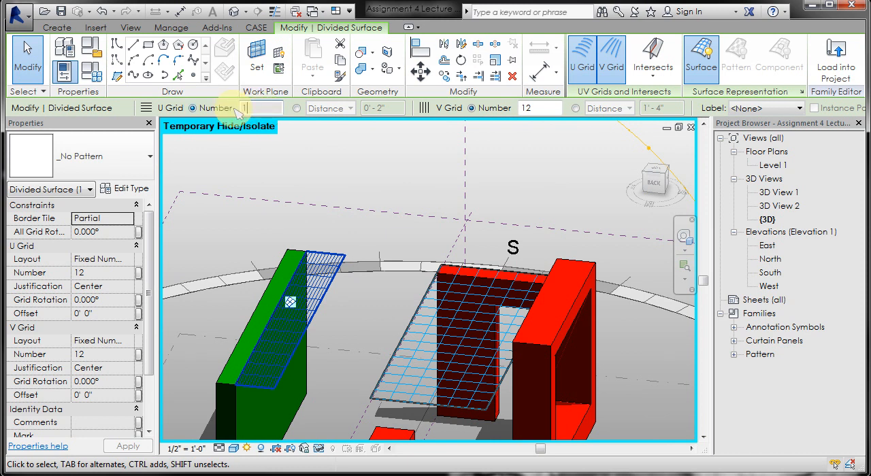
{"action": "key", "text": "Return"}
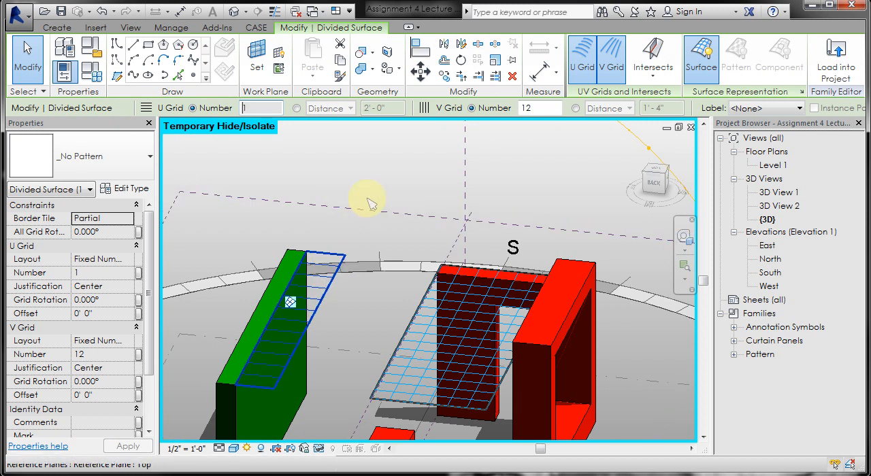
{"action": "left_click", "coordinate": [379, 176]}
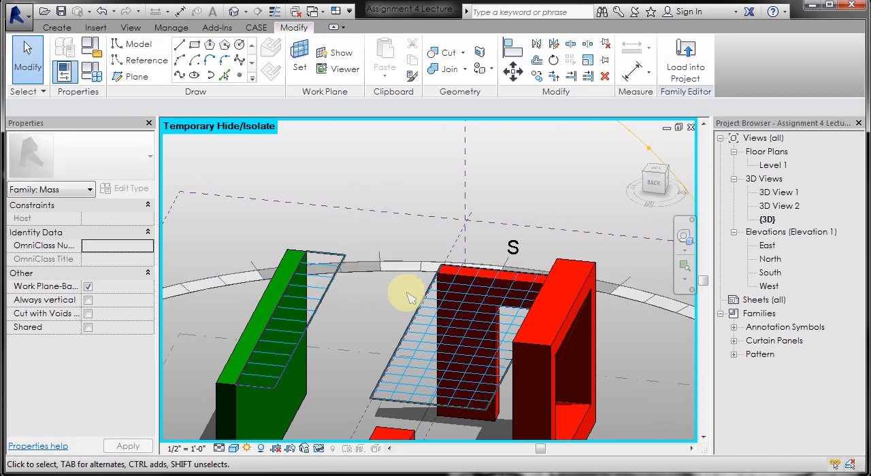
- Apply the Rectangle pattern's Flap curtain panel to the large divided surface beside the red frame
{"action": "scroll", "coordinate": [335, 245], "scroll_direction": "down", "scroll_amount": 1}
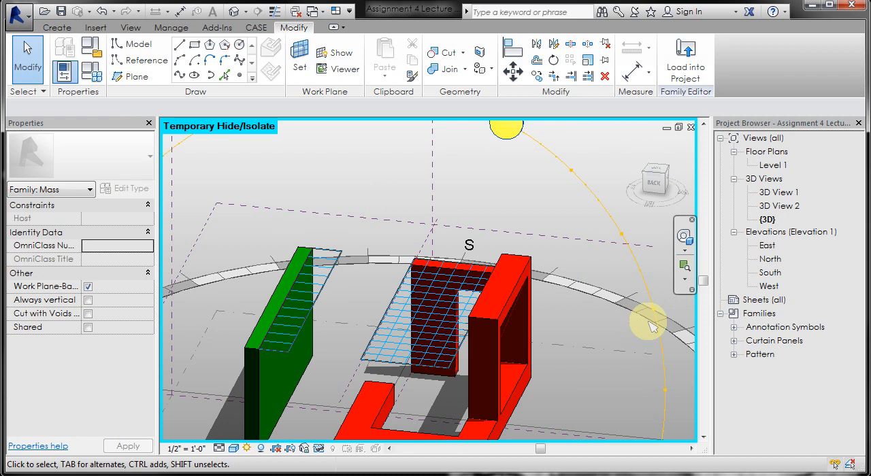
{"action": "left_click", "coordinate": [734, 341]}
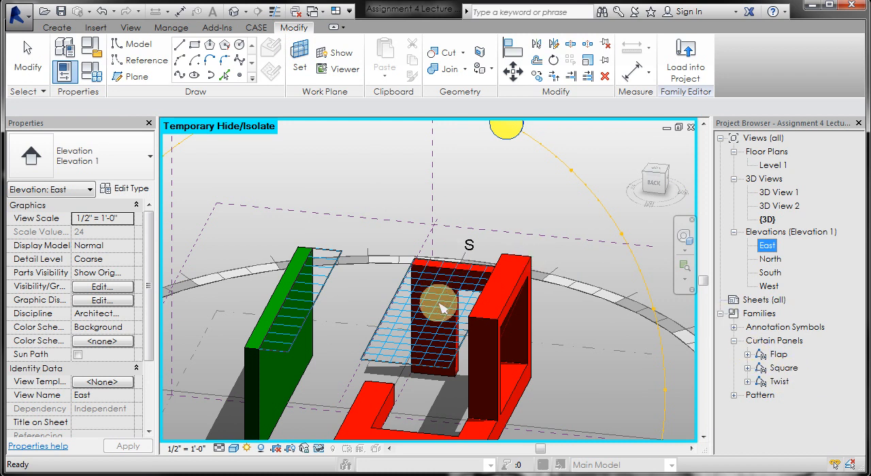
{"action": "left_click", "coordinate": [417, 287]}
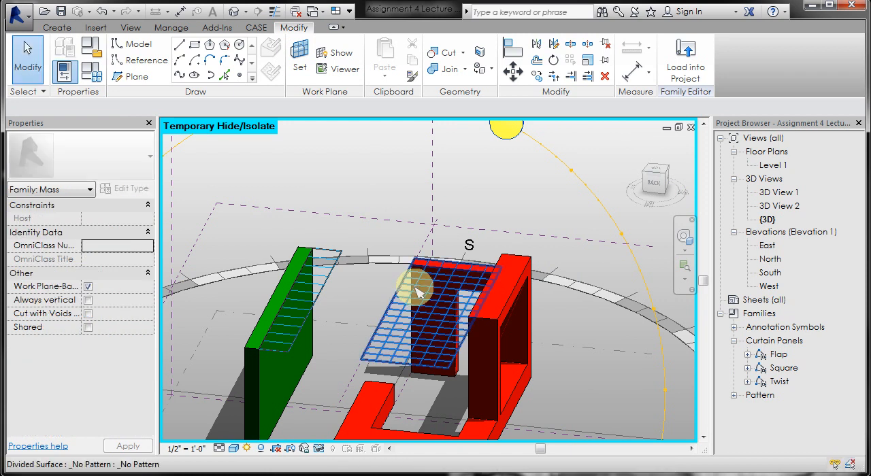
{"action": "left_click", "coordinate": [283, 221]}
{"action": "left_click", "coordinate": [451, 278]}
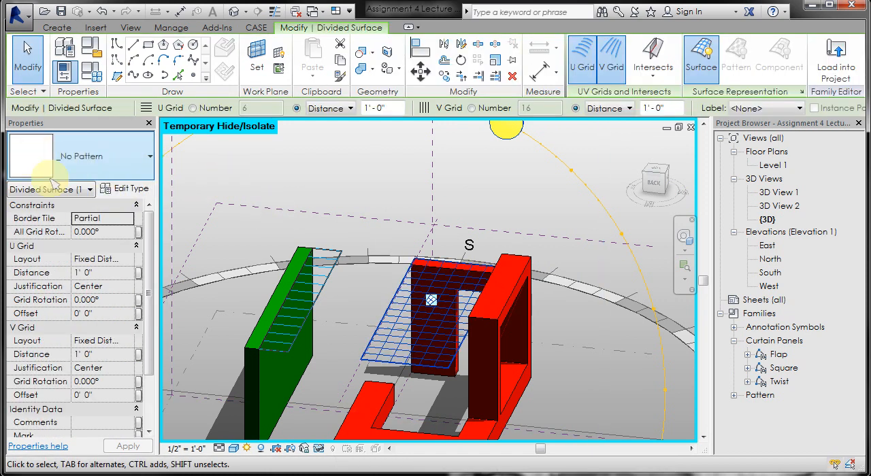
{"action": "left_click", "coordinate": [122, 167]}
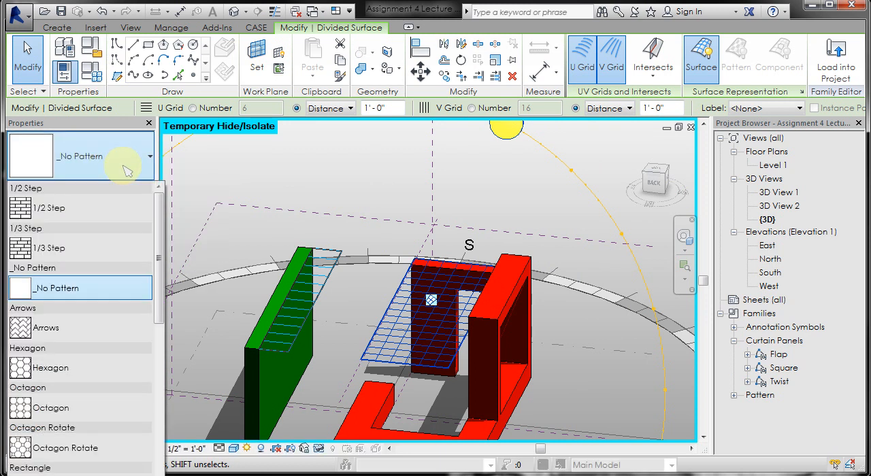
{"action": "left_click_drag", "start_coordinate": [162, 232], "coordinate": [160, 302]}
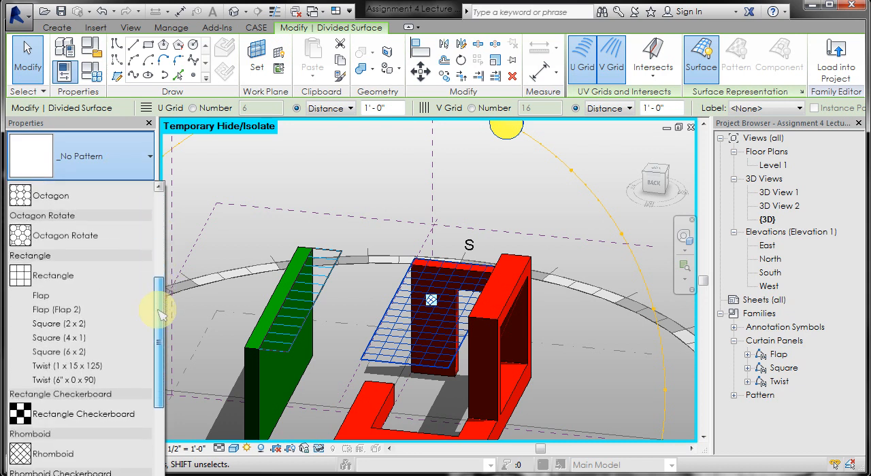
{"action": "left_click", "coordinate": [61, 298]}
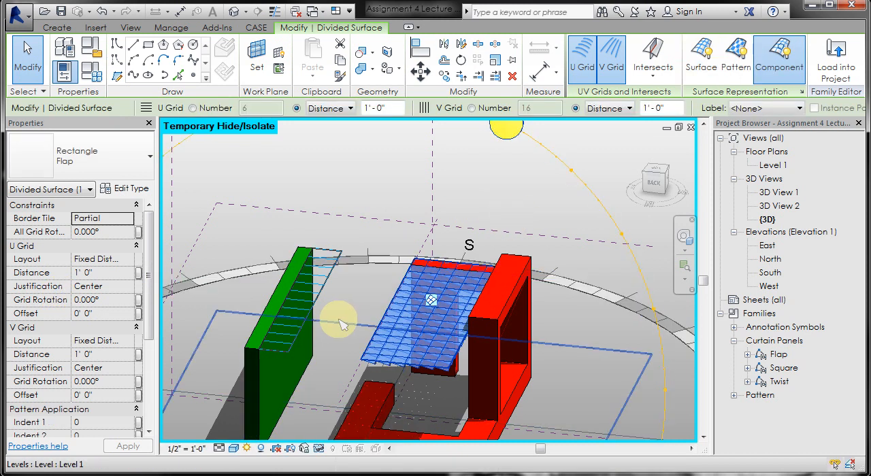
{"action": "left_click", "coordinate": [365, 293]}
- Apply the Rectangle pattern's Flap curtain panel to the narrow divided surface along the green wall
{"action": "scroll", "coordinate": [362, 302], "scroll_direction": "up", "scroll_amount": 3}
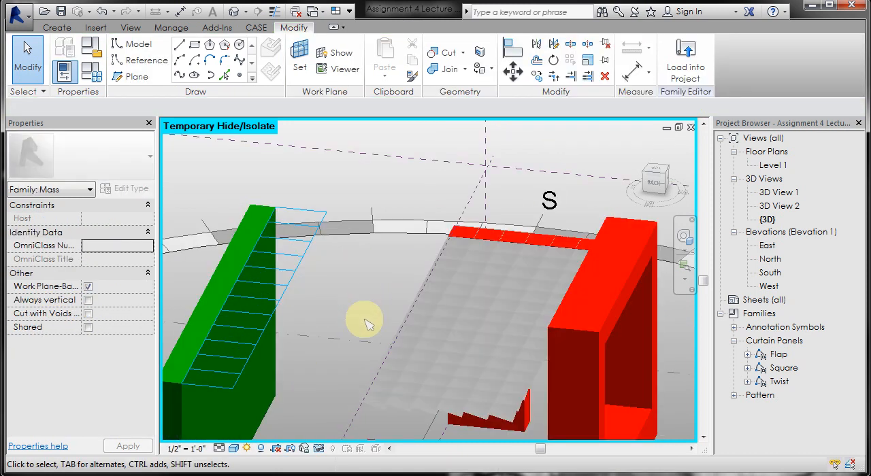
{"action": "mouse_move", "coordinate": [361, 318]}
{"action": "middle_mouse_down", "text": "shift"}
{"action": "mouse_move", "coordinate": [379, 301]}
{"action": "mouse_move", "coordinate": [404, 232]}
{"action": "mouse_move", "coordinate": [432, 227]}
{"action": "mouse_move", "coordinate": [356, 312]}
{"action": "middle_mouse_up", "text": "shift"}
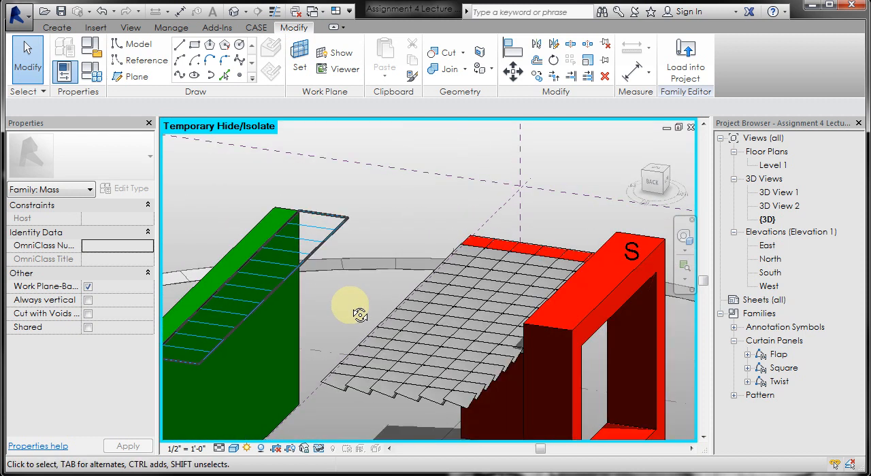
{"action": "scroll", "coordinate": [314, 395], "scroll_direction": "up", "scroll_amount": 3}
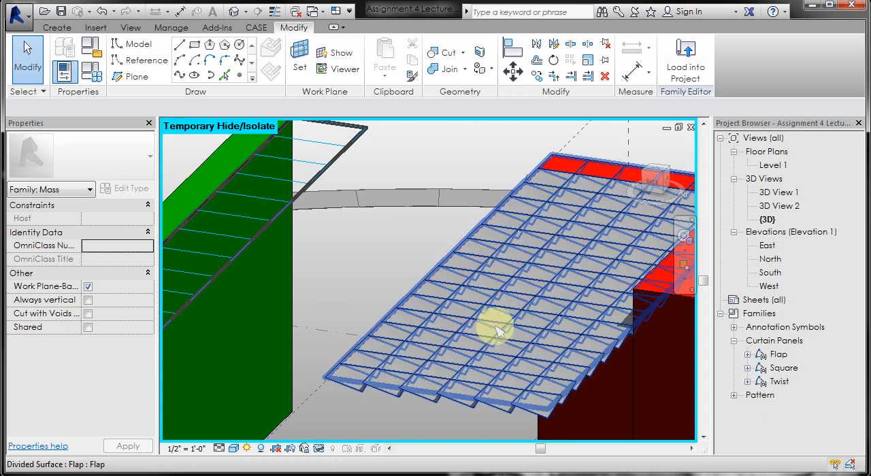
{"action": "middle_click_drag", "start_coordinate": [495, 330], "coordinate": [534, 320], "text": "shift"}
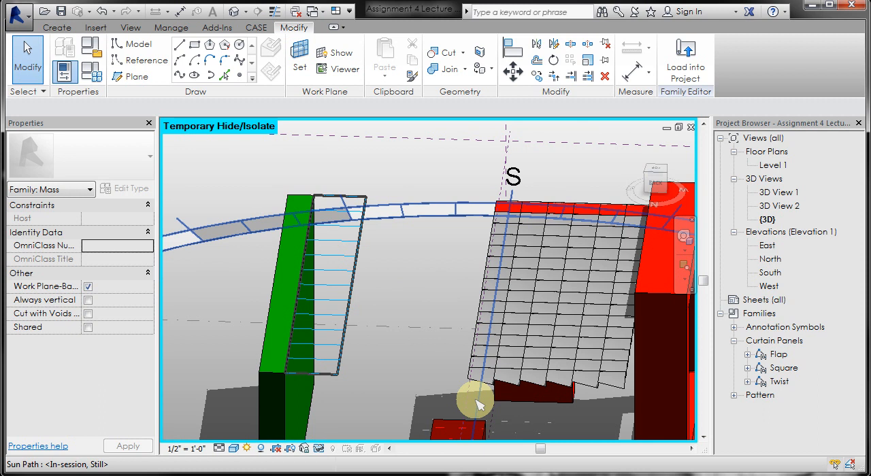
{"action": "middle_click_drag", "start_coordinate": [510, 325], "coordinate": [467, 327], "text": "shift"}
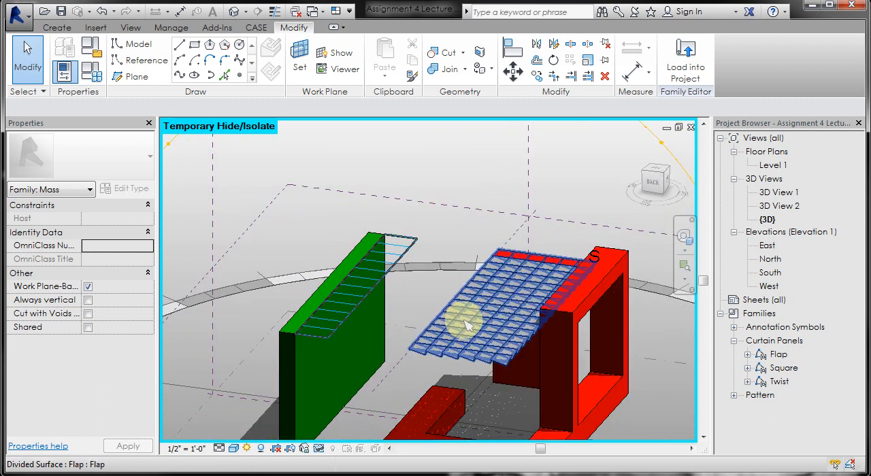
{"action": "left_click", "coordinate": [371, 290]}
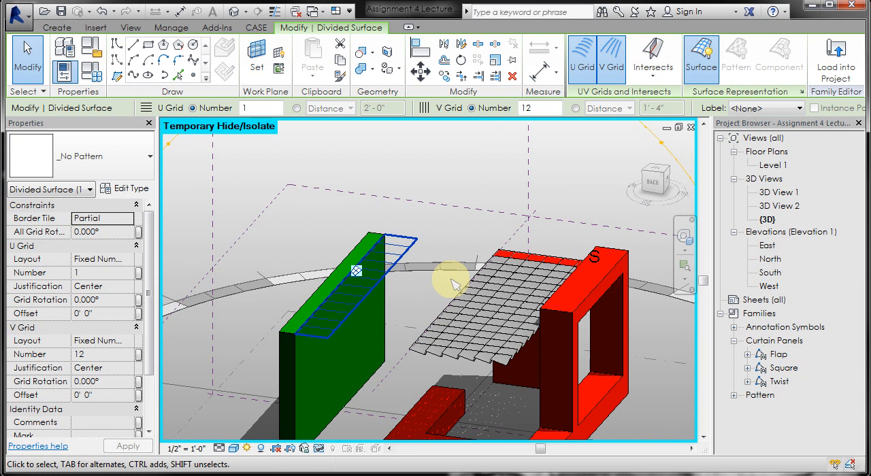
{"action": "left_click", "coordinate": [114, 170]}
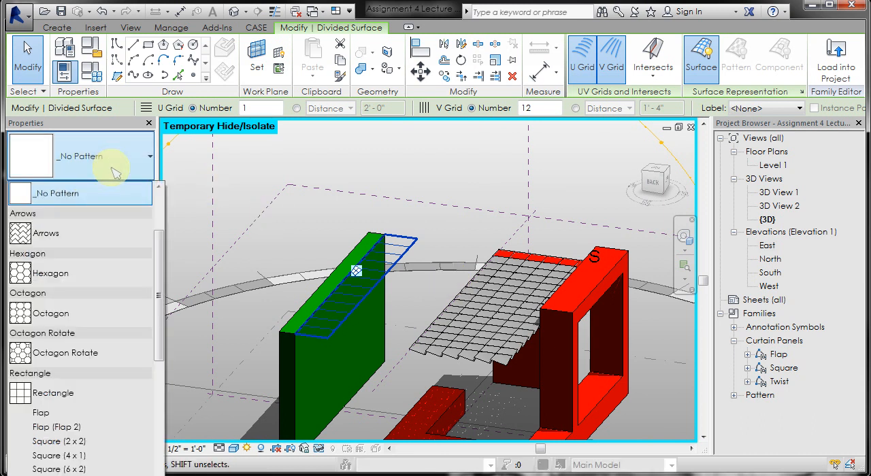
{"action": "left_click", "coordinate": [40, 414]}
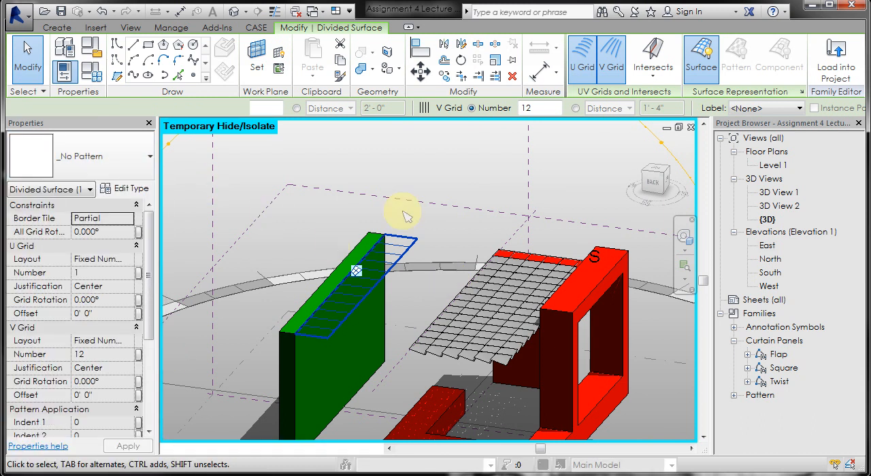
{"action": "left_click", "coordinate": [468, 165]}
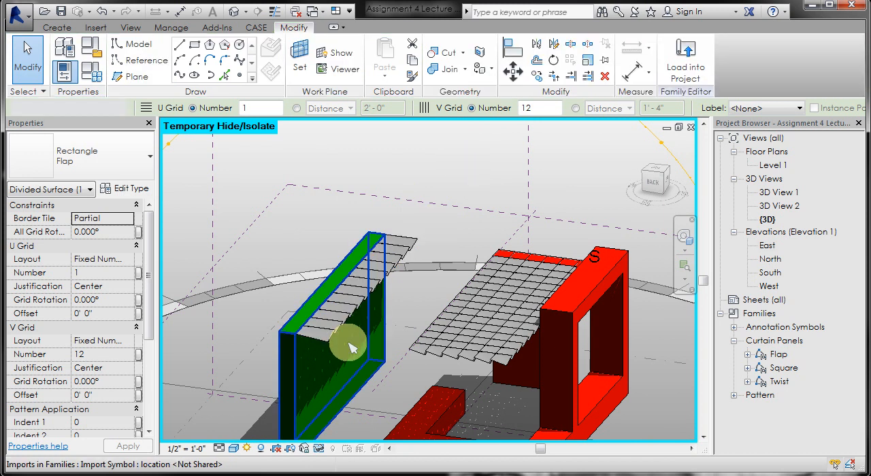
{"action": "scroll", "coordinate": [320, 355], "scroll_direction": "up", "scroll_amount": 2}
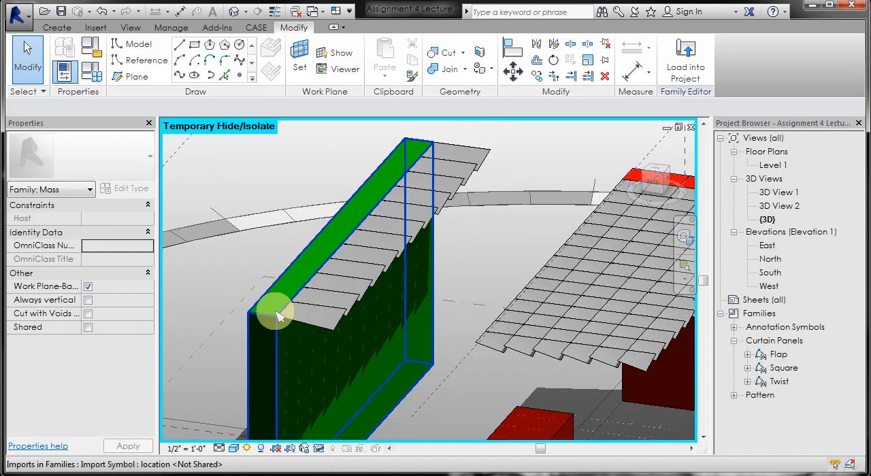
{"action": "middle_click_drag", "start_coordinate": [279, 311], "coordinate": [353, 387], "text": "shift"}
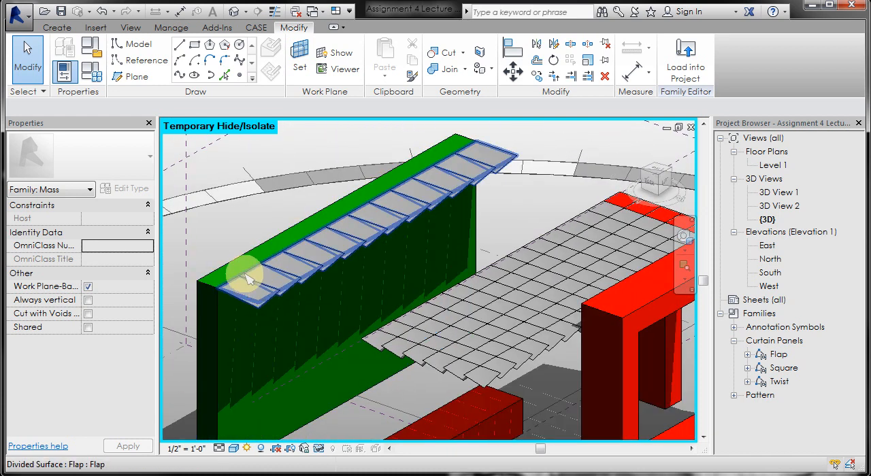
{"action": "left_click", "coordinate": [278, 292]}
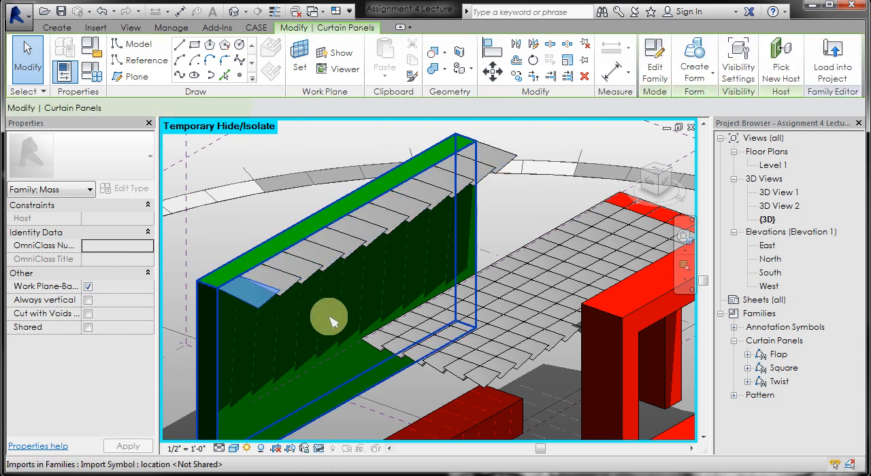
{"action": "right_click", "coordinate": [256, 297]}
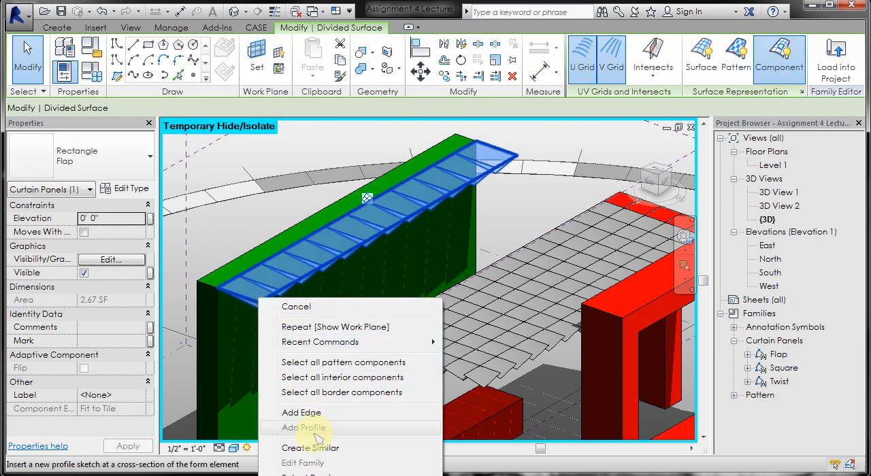
{"action": "left_click", "coordinate": [291, 148]}
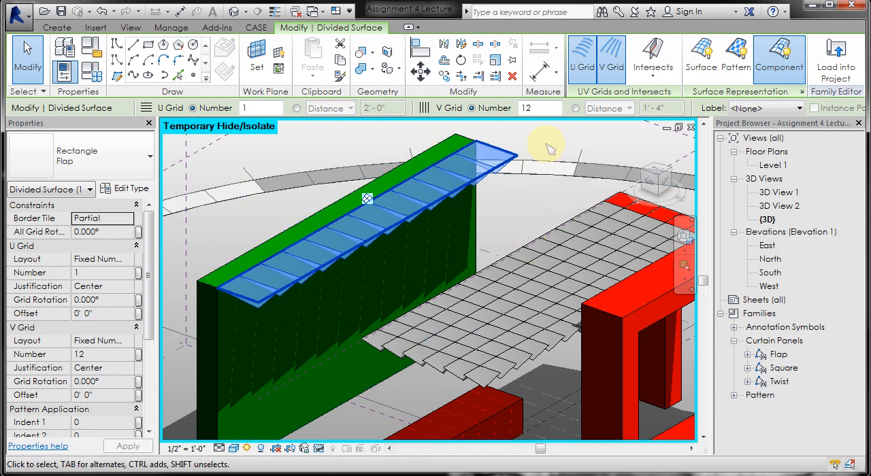
{"action": "key", "text": "Escape"}
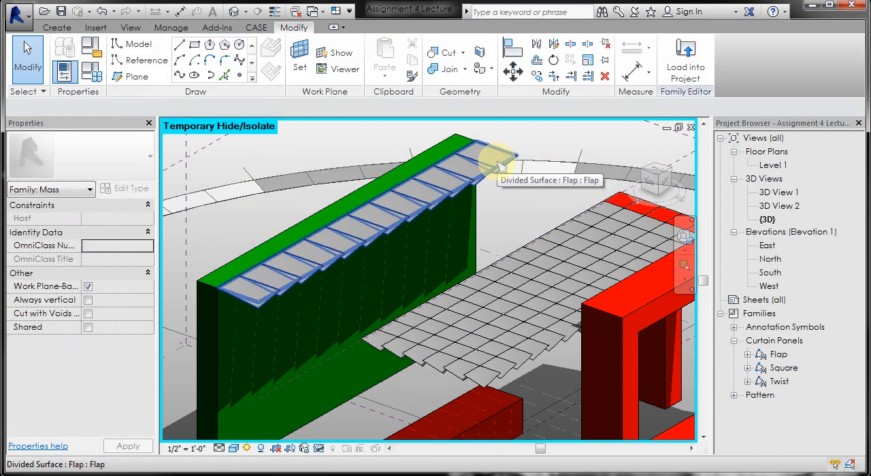
- Open the Flap family for editing from the end curtain panel along the green wall
{"action": "key", "text": "Tab"}
{"action": "key", "text": "Tab"}
{"action": "left_click", "coordinate": [499, 166]}
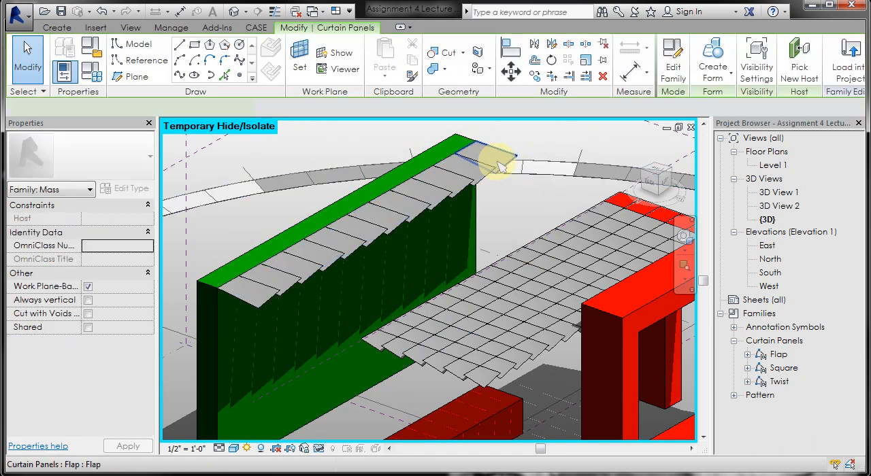
{"action": "right_click", "coordinate": [498, 166]}
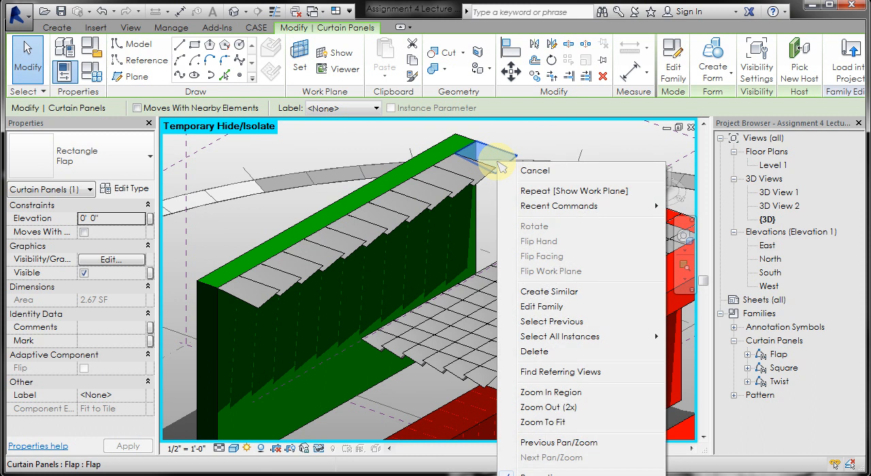
{"action": "left_click", "coordinate": [538, 317]}
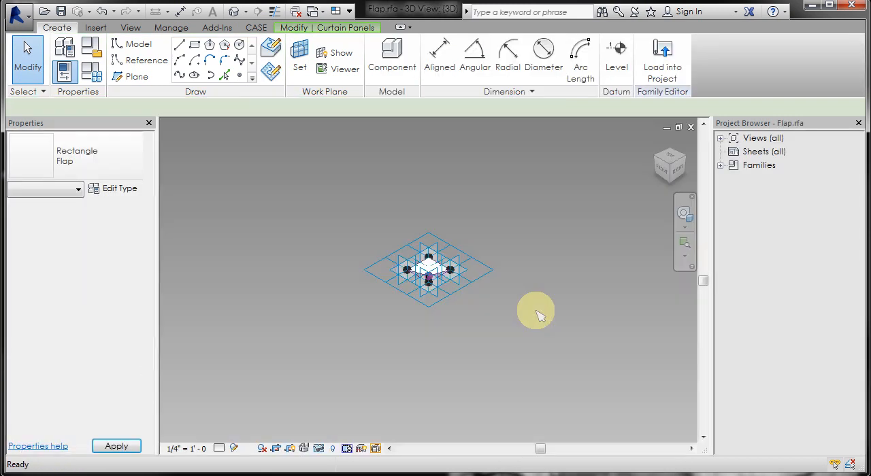
- Examine the flap panel's raised corner and its L h height dimension from several angles
{"action": "scroll", "coordinate": [455, 250], "scroll_direction": "up", "scroll_amount": 3}
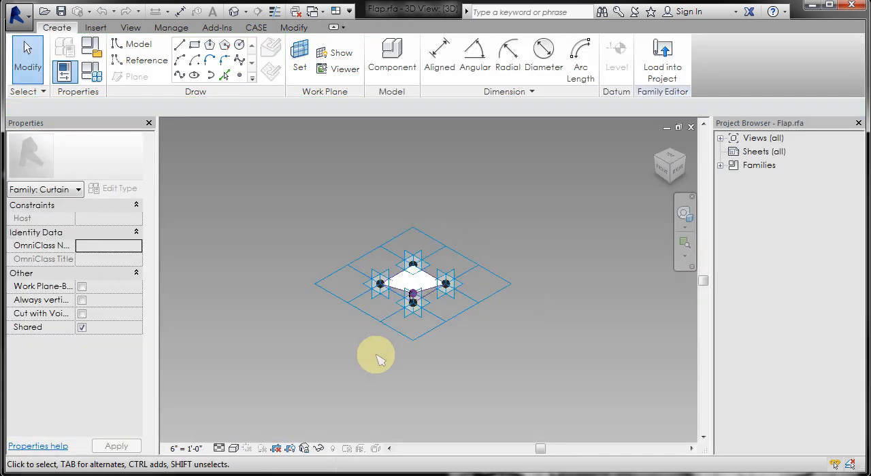
{"action": "scroll", "coordinate": [376, 358], "scroll_direction": "up", "scroll_amount": 4}
{"action": "scroll", "coordinate": [470, 233], "scroll_direction": "up", "scroll_amount": 3}
{"action": "scroll", "coordinate": [470, 235], "scroll_direction": "up", "scroll_amount": 3}
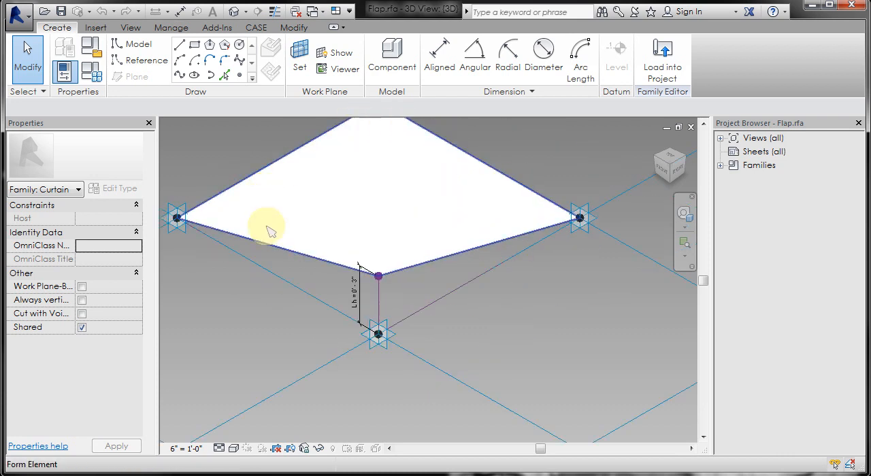
{"action": "middle_click_drag", "start_coordinate": [473, 286], "coordinate": [366, 239], "text": "shift"}
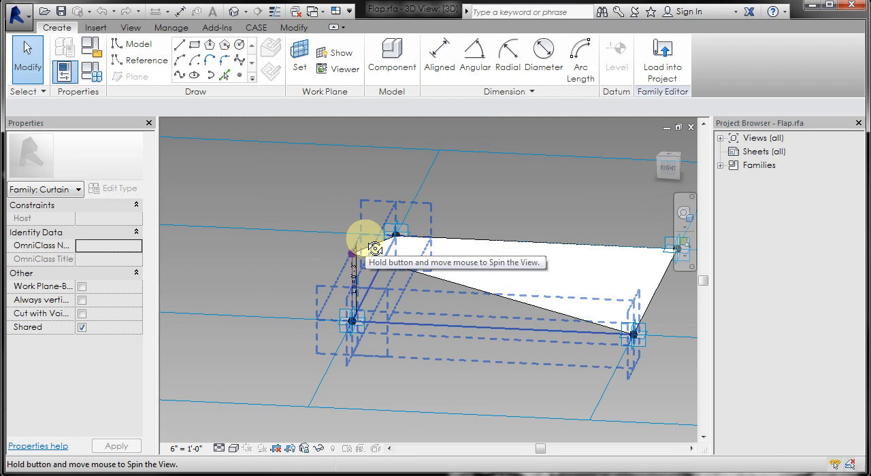
{"action": "scroll", "coordinate": [342, 285], "scroll_direction": "up", "scroll_amount": 3}
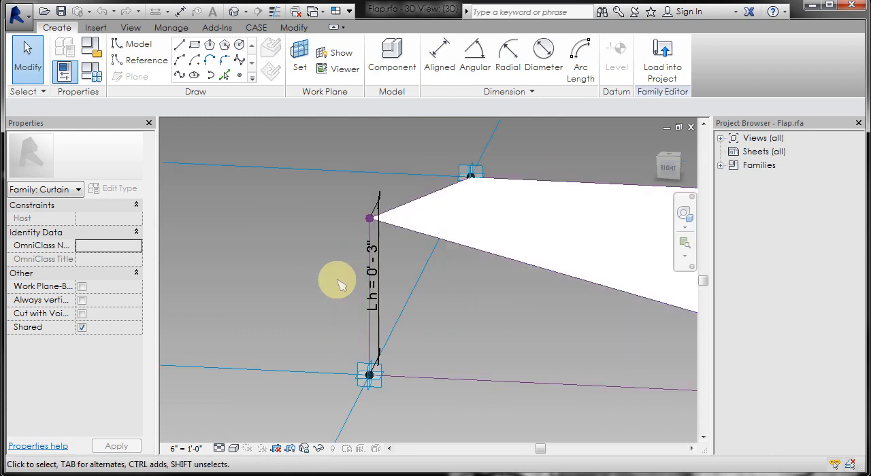
{"action": "middle_click_drag", "start_coordinate": [331, 254], "coordinate": [464, 270], "text": "shift"}
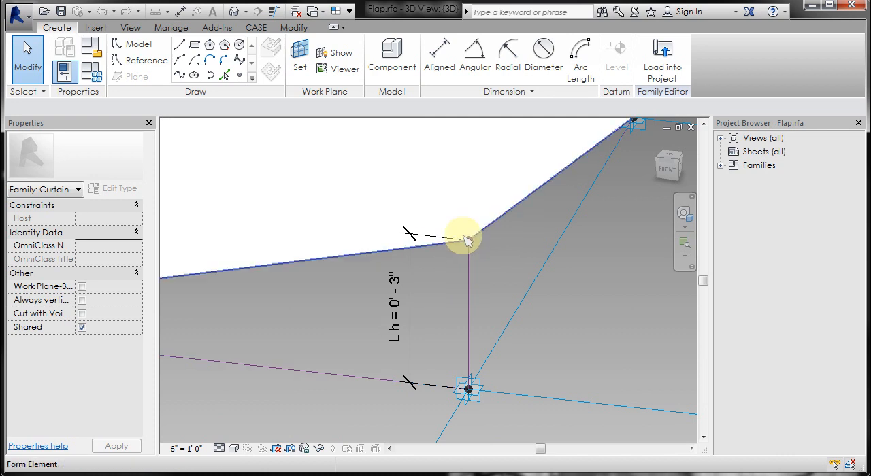
{"action": "scroll", "coordinate": [451, 312], "scroll_direction": "down", "scroll_amount": 2}
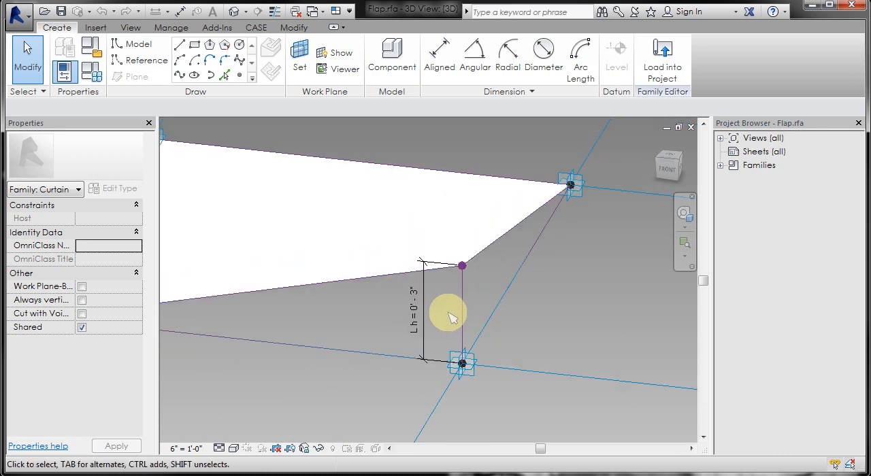
{"action": "scroll", "coordinate": [450, 316], "scroll_direction": "down", "scroll_amount": 2}
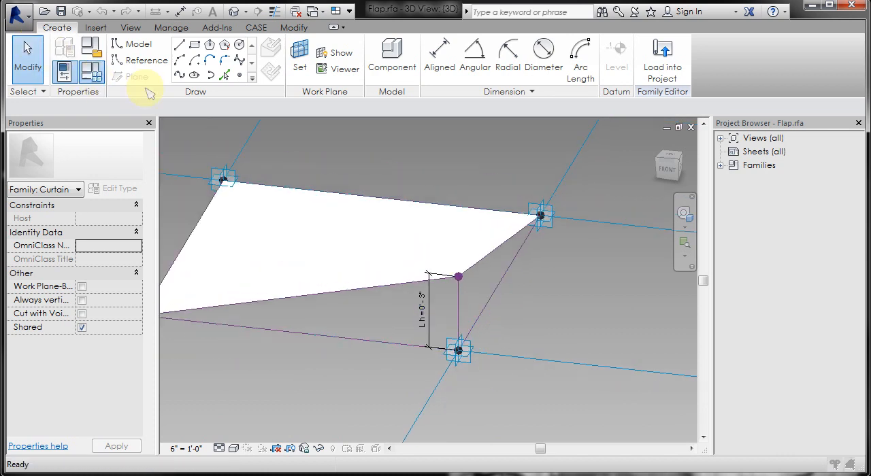
- Switch the Flap family's current type to Flap 2 and apply it to the panel geometry
{"action": "left_click", "coordinate": [90, 70]}
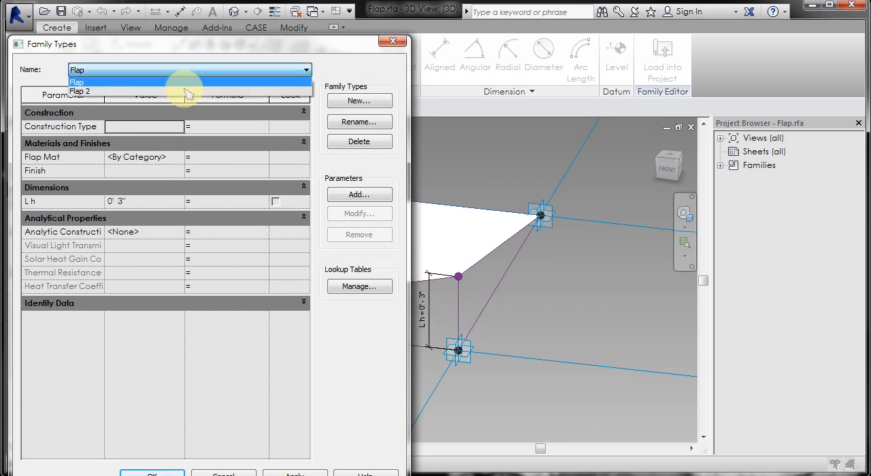
{"action": "left_click", "coordinate": [186, 88]}
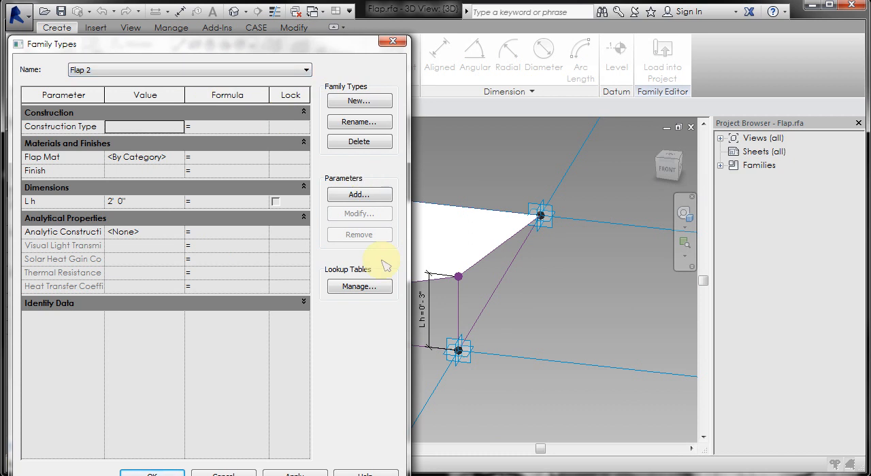
{"action": "left_click", "coordinate": [294, 473]}
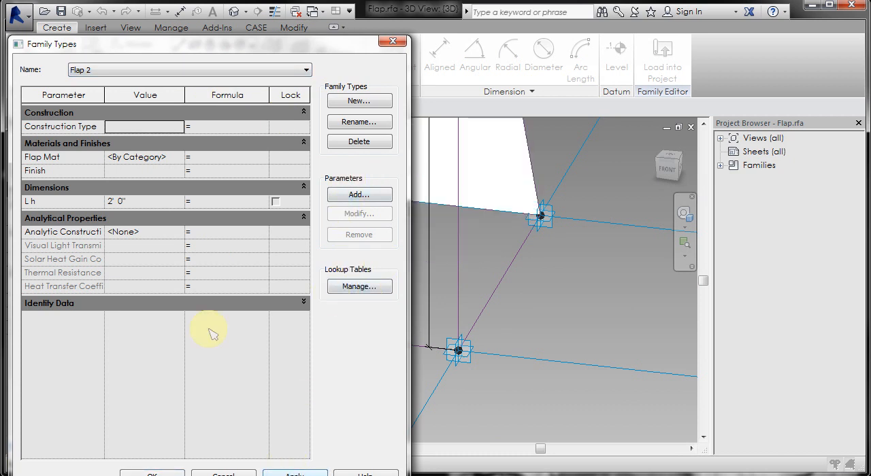
- Create a new family type named Flap 3 with the L h dimension set to 1'-0"
{"action": "left_click", "coordinate": [359, 102]}
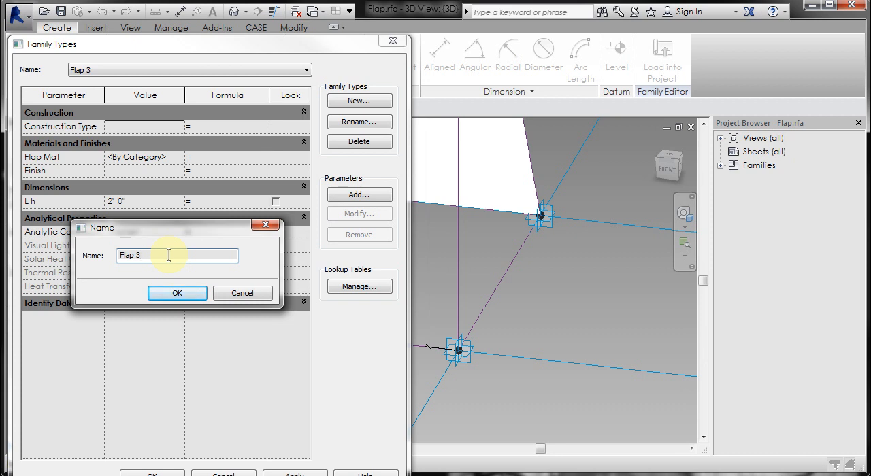
{"action": "key", "text": "Return"}
{"action": "left_click", "coordinate": [153, 203]}
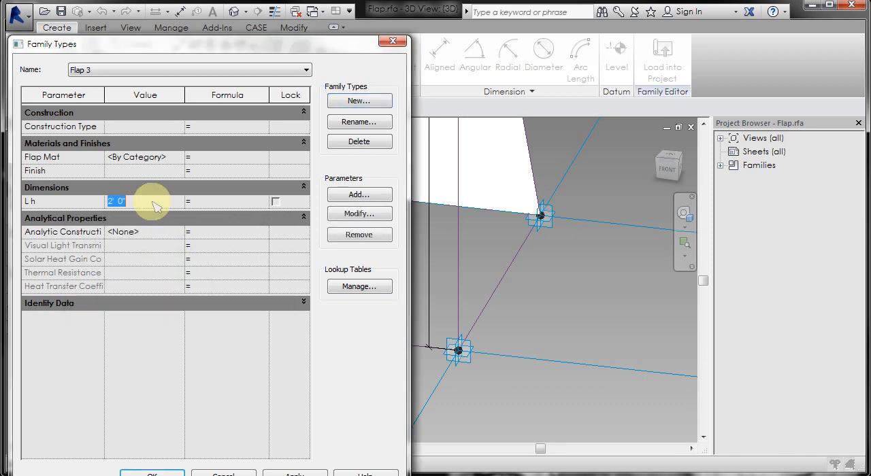
{"action": "left_click", "coordinate": [293, 474]}
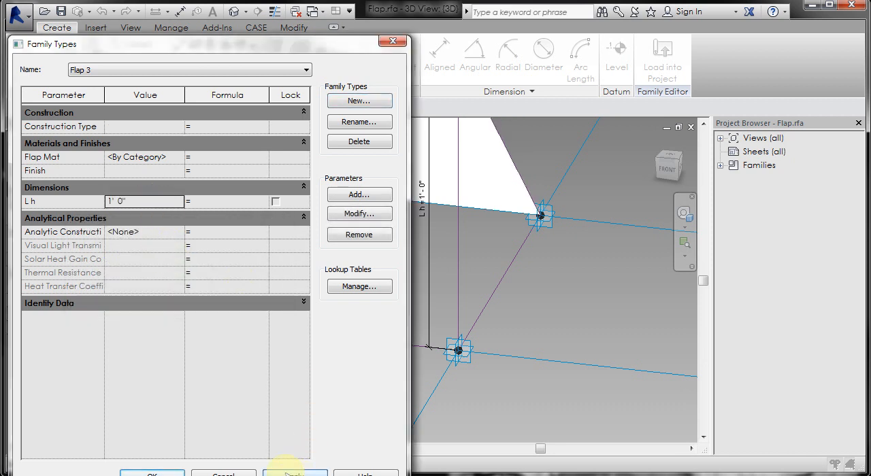
{"action": "left_click", "coordinate": [153, 474]}
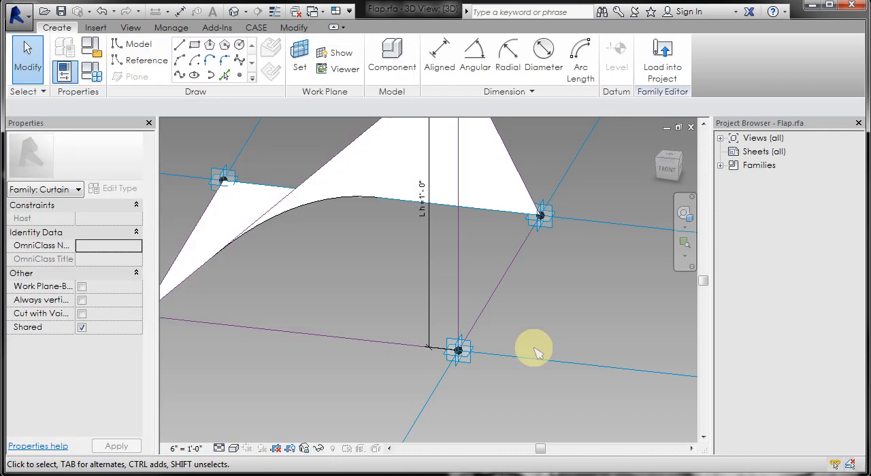
- Load the edited Flap family into the mass model, overwriting the existing version but not its parameter values
{"action": "scroll", "coordinate": [548, 333], "scroll_direction": "down", "scroll_amount": 2}
{"action": "middle_click_drag", "start_coordinate": [555, 340], "coordinate": [525, 279], "text": "shift"}
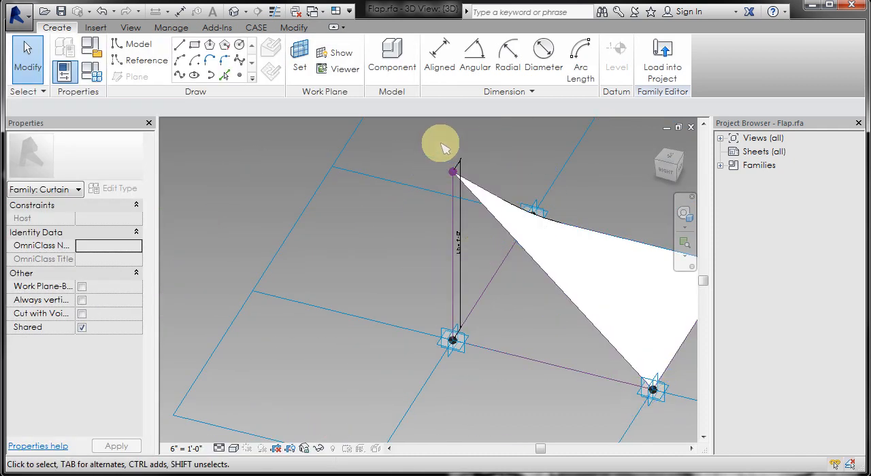
{"action": "middle_click_drag", "start_coordinate": [383, 266], "coordinate": [640, 285], "text": "shift"}
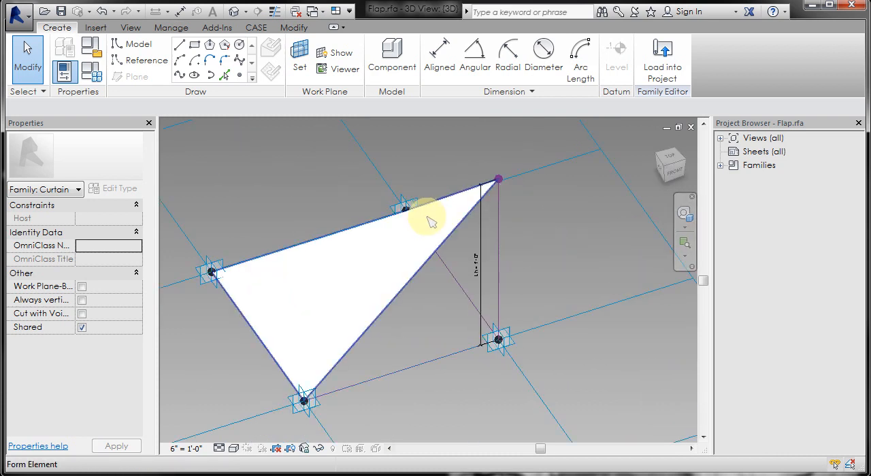
{"action": "left_click", "coordinate": [671, 67]}
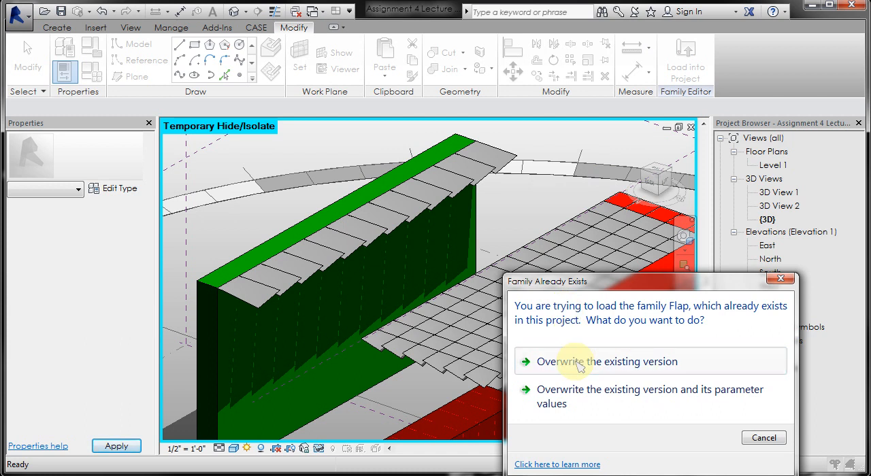
{"action": "left_click", "coordinate": [579, 363]}
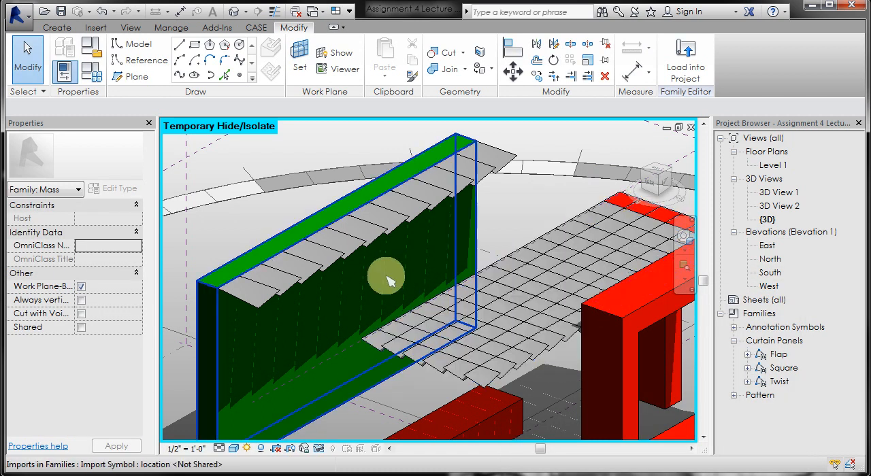
- Apply the Flap 3 panel type to the narrow divided surface along the green wall
{"action": "left_click", "coordinate": [241, 287]}
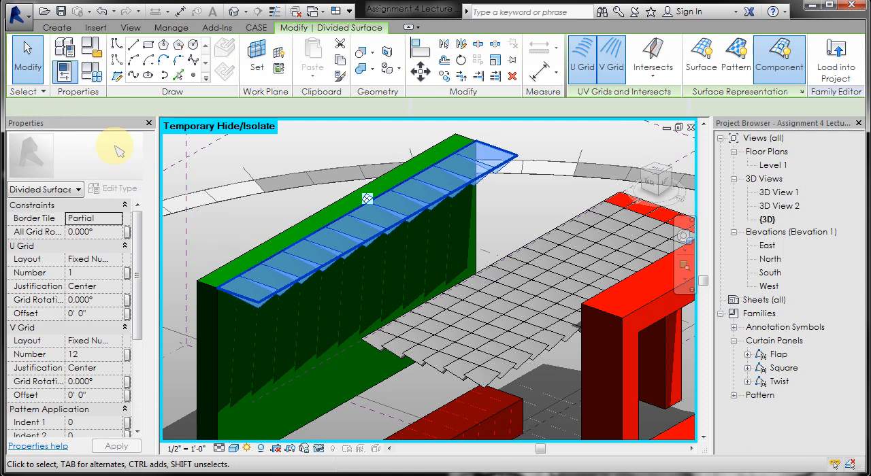
{"action": "left_click", "coordinate": [116, 168]}
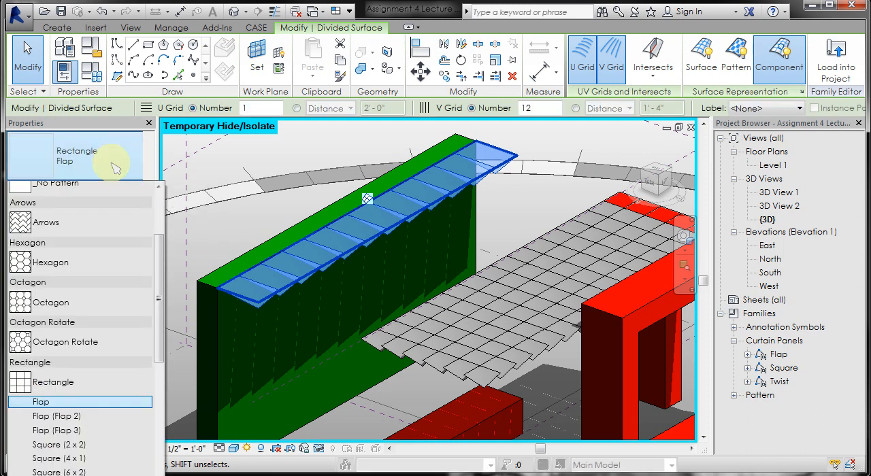
{"action": "left_click", "coordinate": [94, 444]}
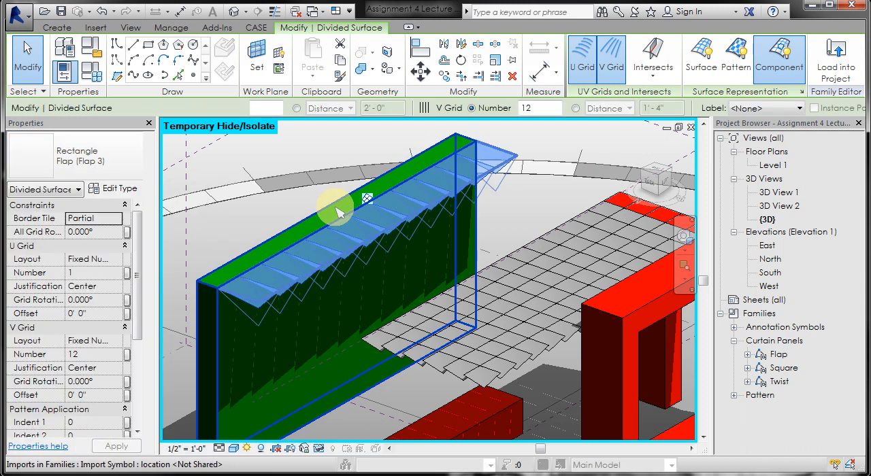
{"action": "left_click", "coordinate": [175, 323]}
{"action": "middle_click_drag", "start_coordinate": [185, 315], "coordinate": [340, 311], "text": "shift"}
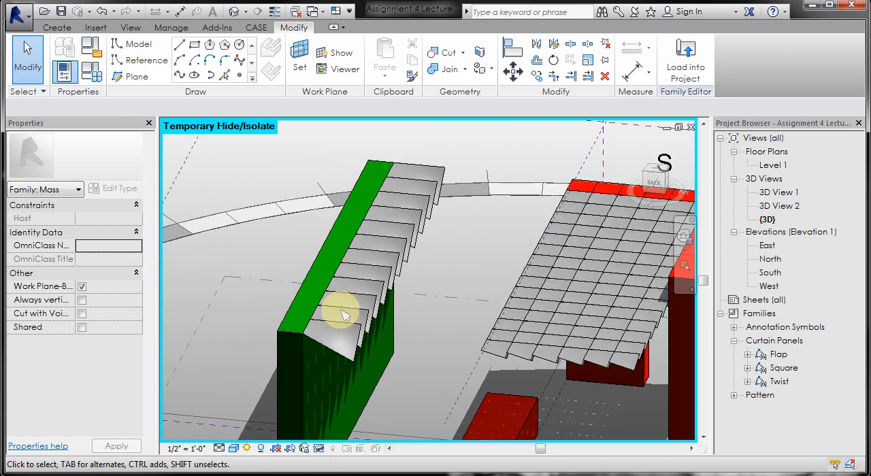
- Apply the Flap 2 panel type to the large divided surface beside the red frame
{"action": "left_click", "coordinate": [570, 333]}
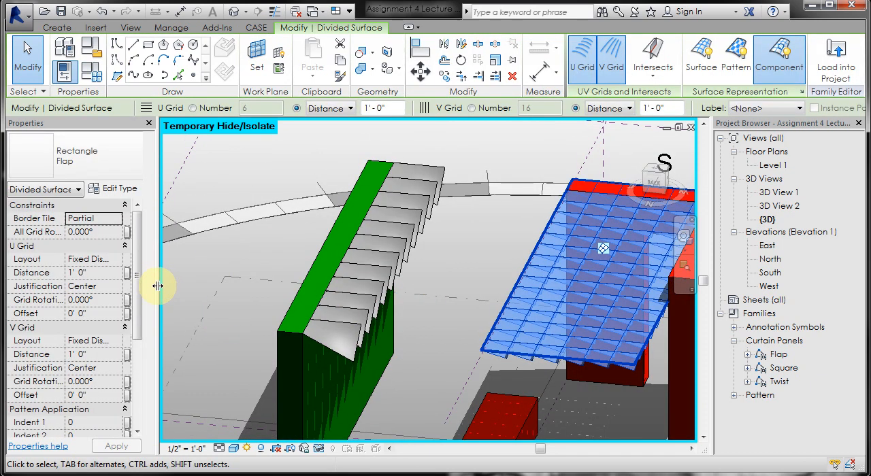
{"action": "left_click", "coordinate": [117, 171]}
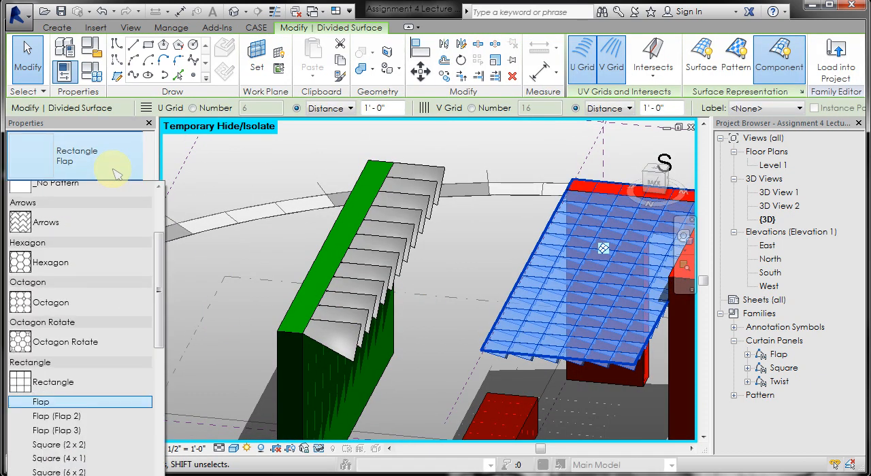
{"action": "left_click", "coordinate": [120, 428]}
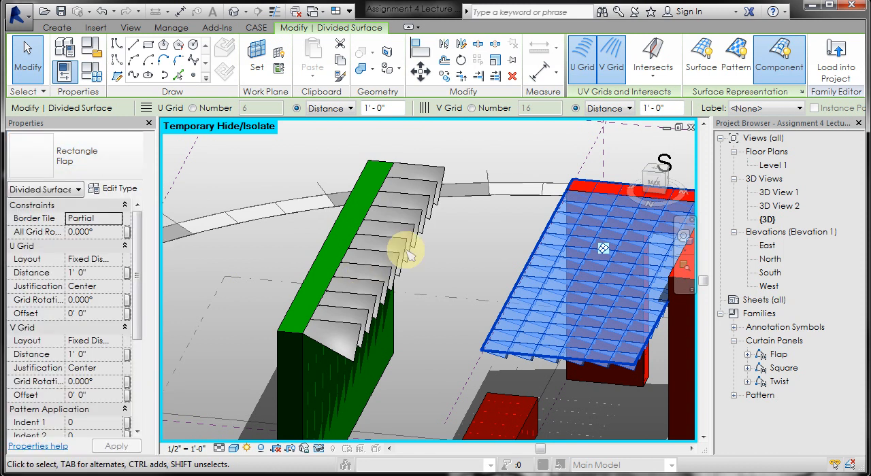
{"action": "scroll", "coordinate": [405, 249], "scroll_direction": "down", "scroll_amount": 1}
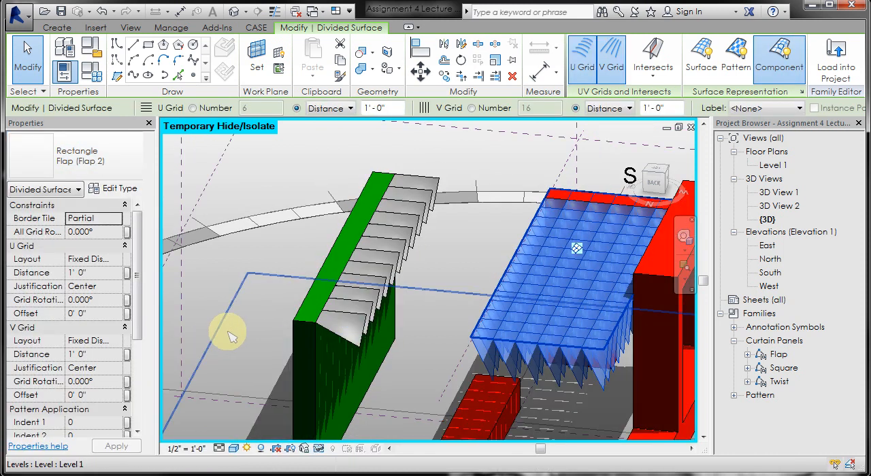
{"action": "middle_click_drag", "start_coordinate": [459, 368], "coordinate": [416, 336], "text": "shift"}
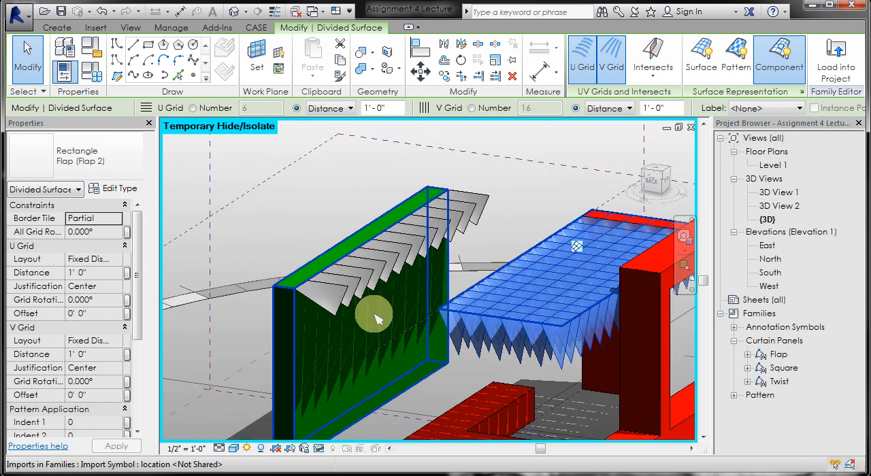
{"action": "scroll", "coordinate": [381, 317], "scroll_direction": "down", "scroll_amount": 3}
{"action": "middle_click_drag", "start_coordinate": [398, 301], "coordinate": [424, 364], "text": "shift"}
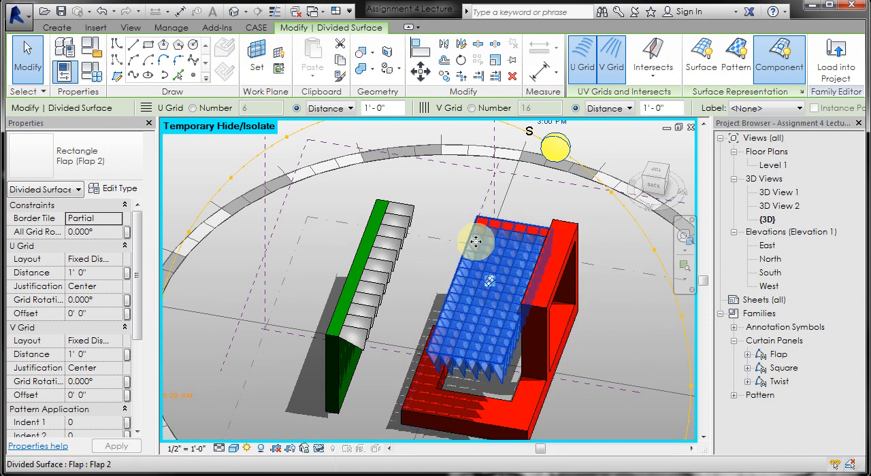
- Change the large divided surface beside the red frame back to the base Flap panel type
{"action": "left_click", "coordinate": [342, 134]}
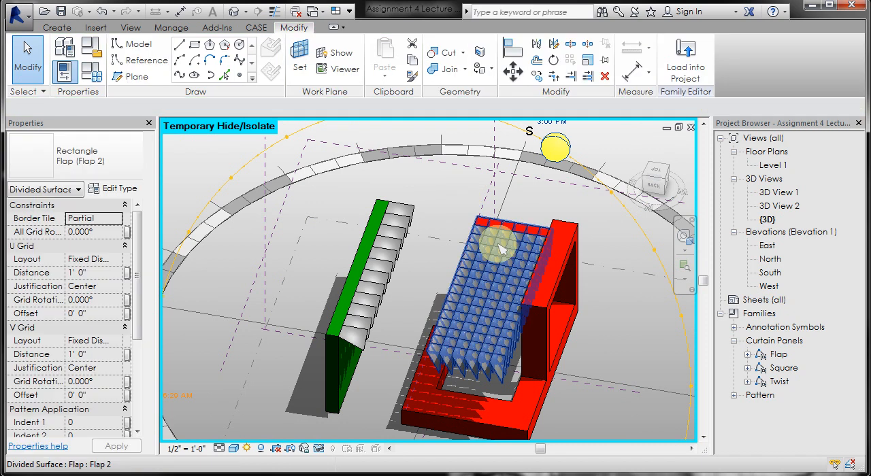
{"action": "left_click", "coordinate": [127, 173]}
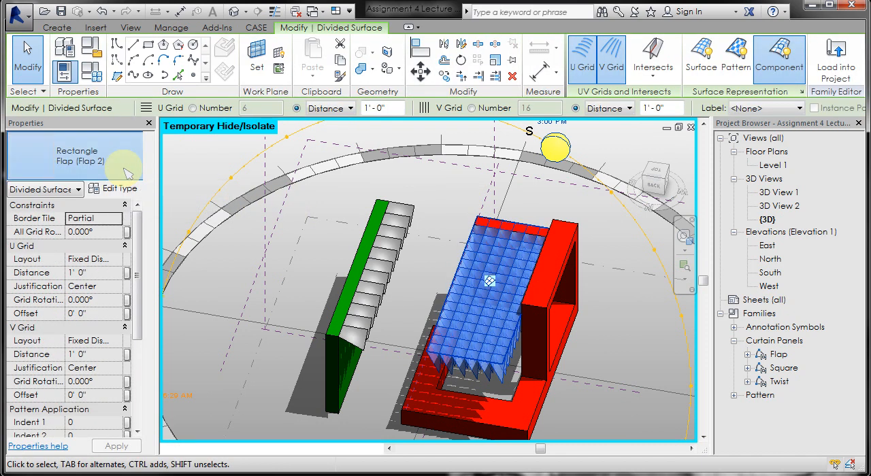
{"action": "left_click", "coordinate": [102, 412]}
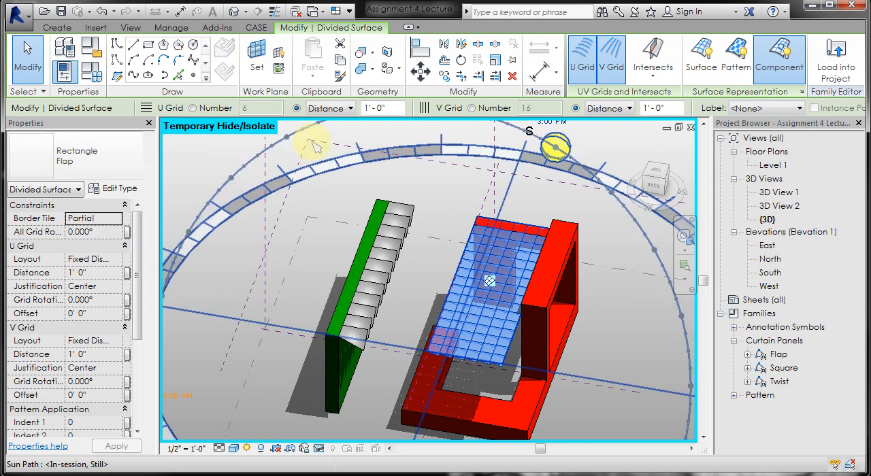
- Apply the Flap (Flap 2) panel type to the large divided surface beside the red frame and reselect that surface
{"action": "left_click", "coordinate": [135, 170]}
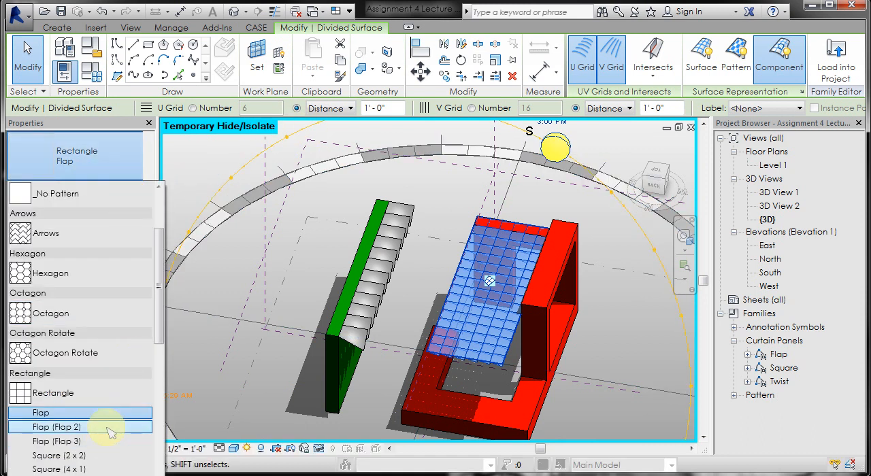
{"action": "left_click", "coordinate": [112, 429]}
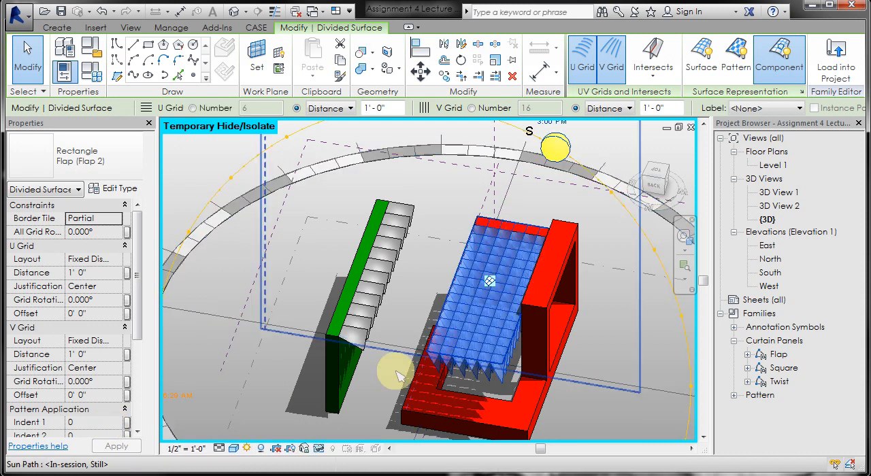
{"action": "middle_click_drag", "start_coordinate": [461, 453], "coordinate": [431, 301], "text": "shift"}
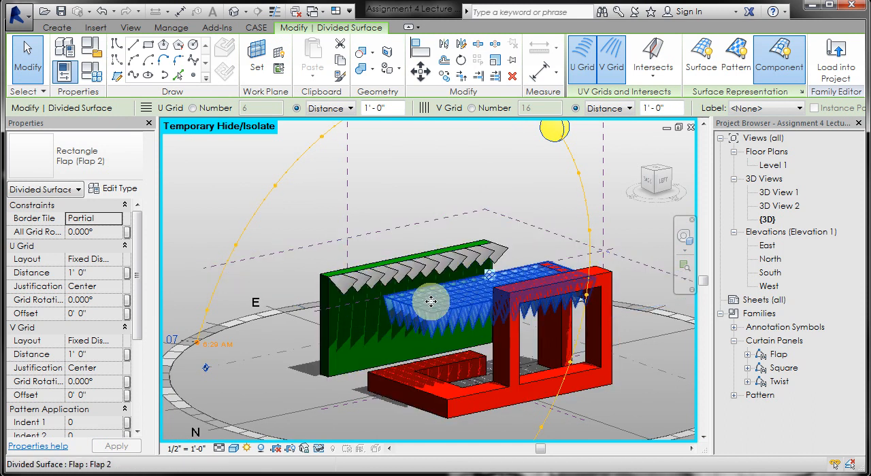
{"action": "scroll", "coordinate": [367, 294], "scroll_direction": "up", "scroll_amount": 5}
{"action": "middle_click_drag", "start_coordinate": [375, 302], "coordinate": [456, 368], "text": "shift"}
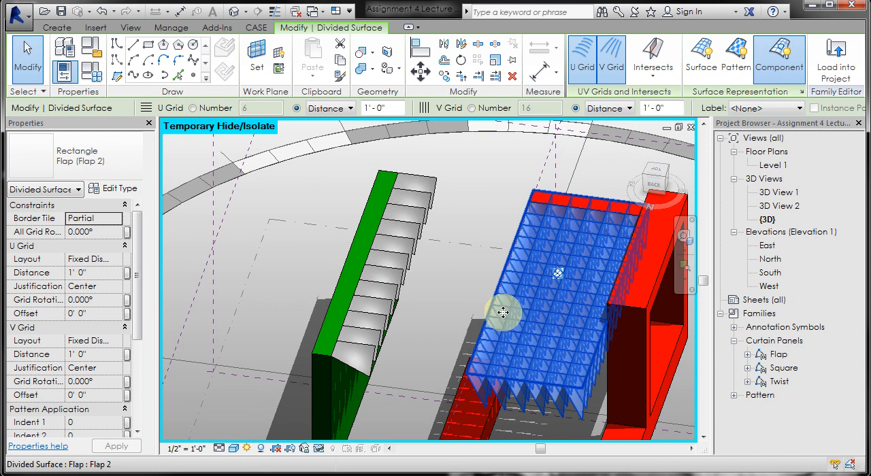
{"action": "left_click", "coordinate": [185, 154]}
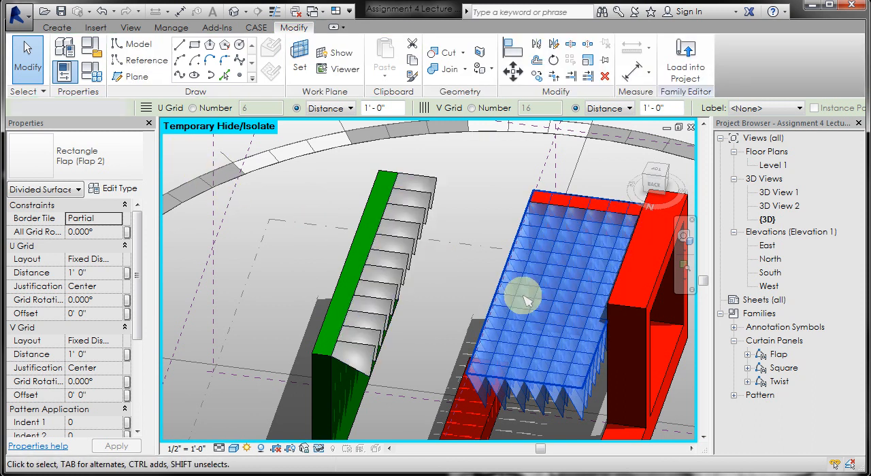
{"action": "left_click", "coordinate": [522, 296]}
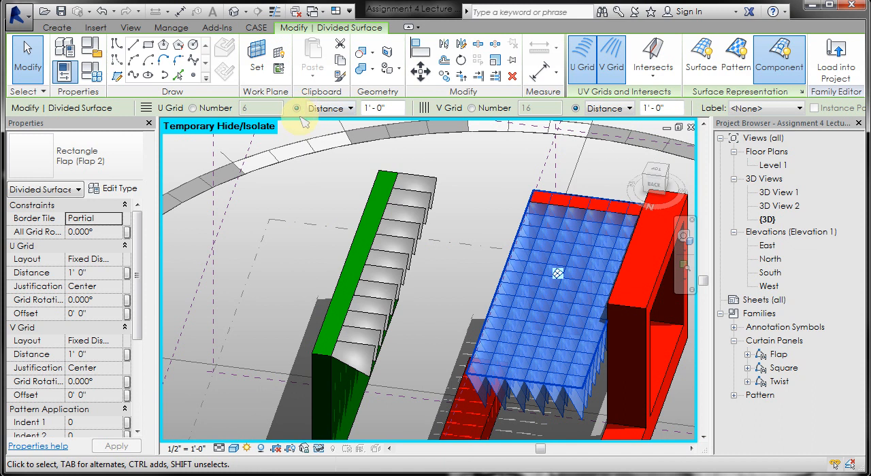
- Try a fixed number of 6 for the large surface's U grid, and switch it back to distance spacing
{"action": "left_click", "coordinate": [194, 108]}
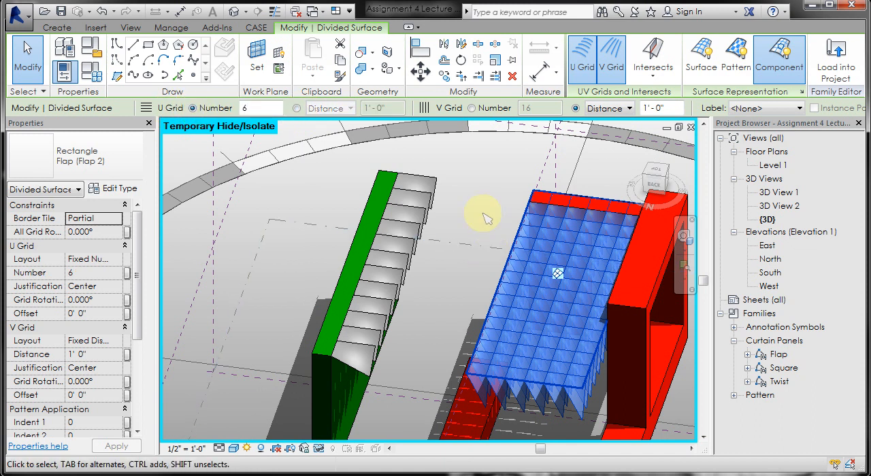
{"action": "left_click", "coordinate": [352, 167]}
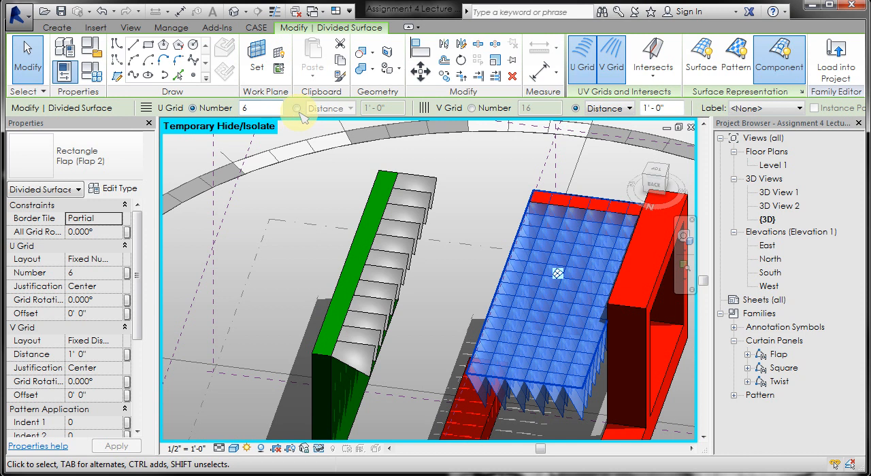
{"action": "left_click", "coordinate": [297, 109]}
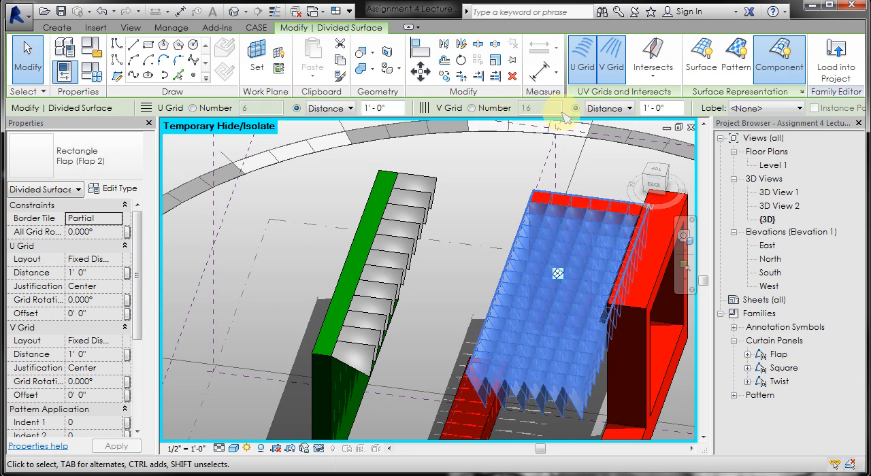
- Divide the large surface's V grid by a fixed number of 12
{"action": "left_click", "coordinate": [472, 109]}
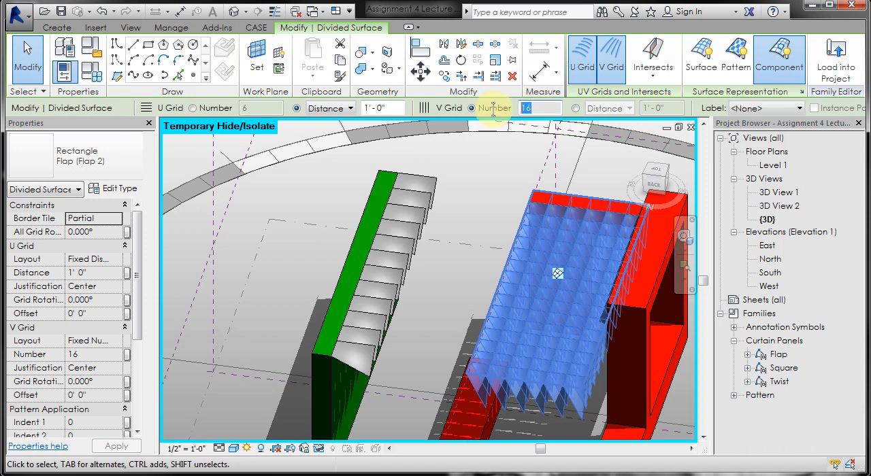
{"action": "type", "text": "12"}
{"action": "key", "text": "Return"}
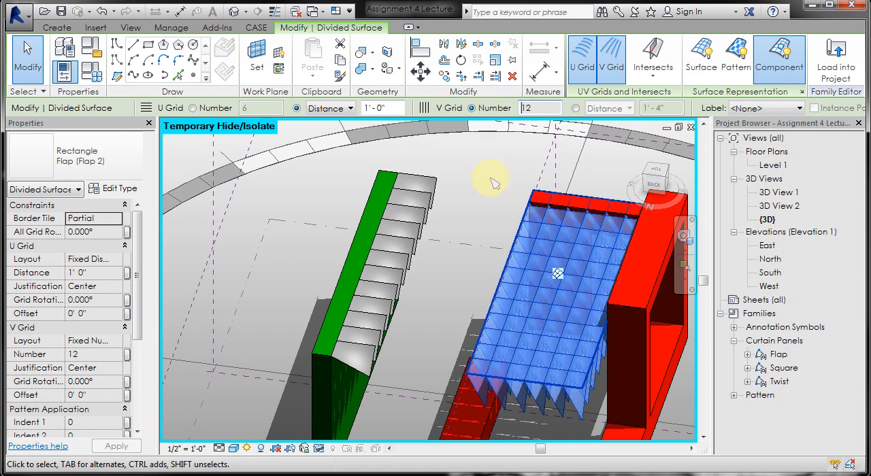
{"action": "left_click", "coordinate": [493, 181]}
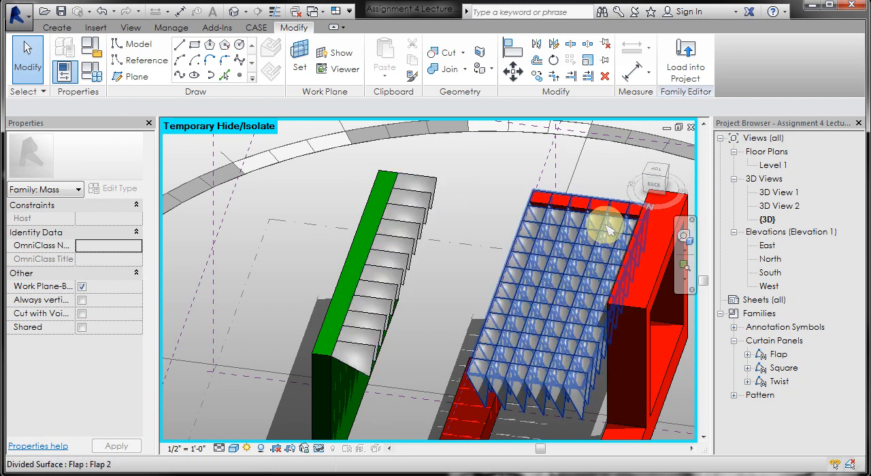
- Set the U grid distance of the large divided surface to 2'-0"
{"action": "left_click", "coordinate": [564, 272]}
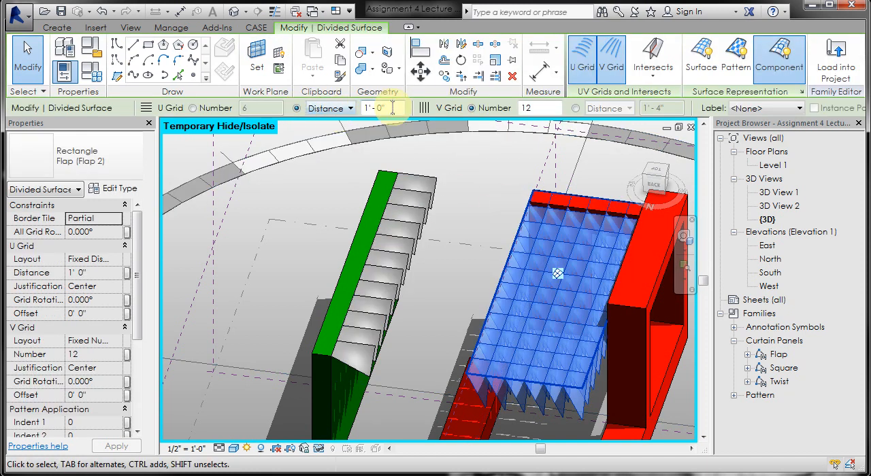
{"action": "left_click", "coordinate": [471, 165]}
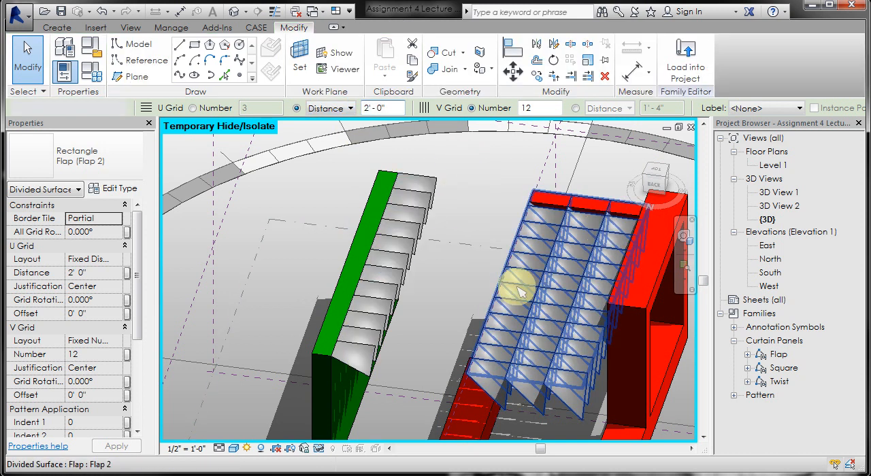
{"action": "middle_click_drag", "start_coordinate": [424, 306], "coordinate": [451, 276], "text": "shift"}
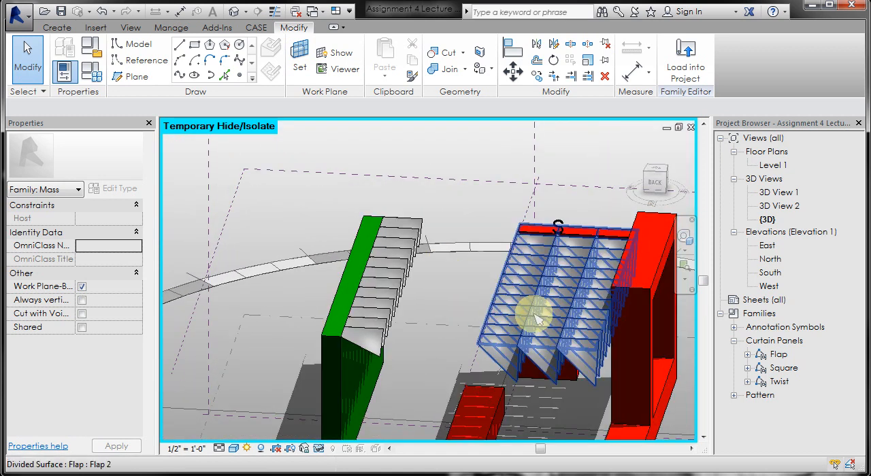
- Enable Component Flip for the panels on the large divided surface and apply the change
{"action": "left_click", "coordinate": [537, 320]}
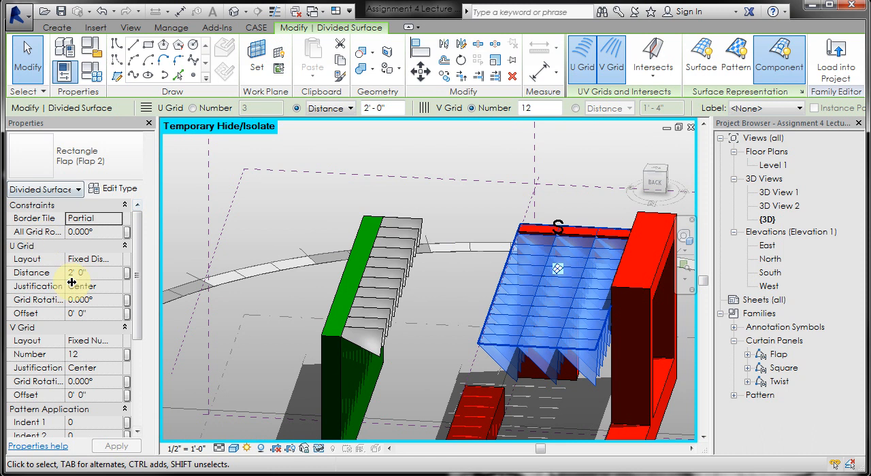
{"action": "left_click_drag", "start_coordinate": [138, 242], "coordinate": [135, 321]}
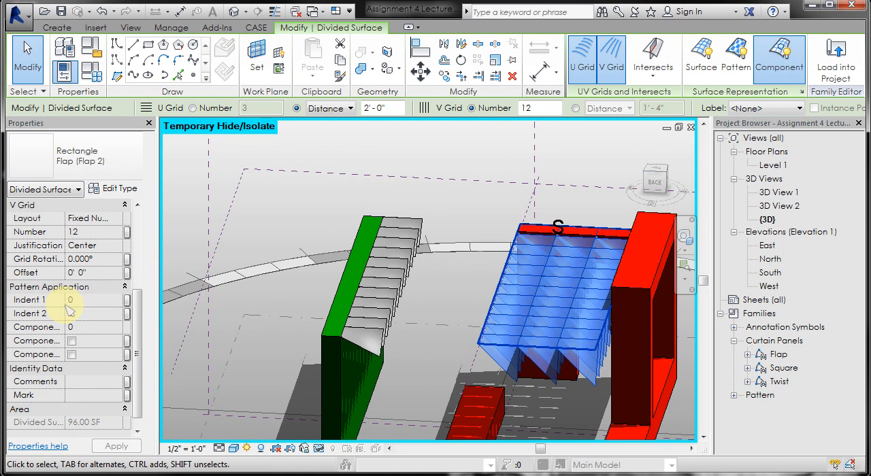
{"action": "left_click_drag", "start_coordinate": [87, 305], "coordinate": [109, 306]}
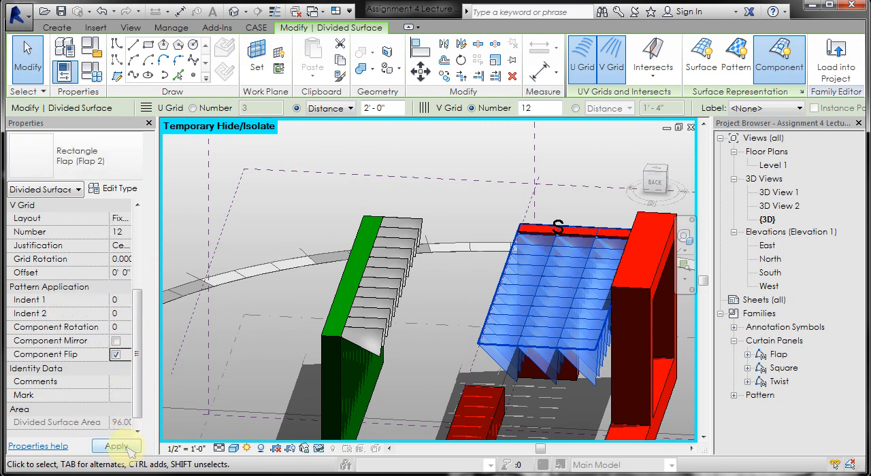
{"action": "left_click", "coordinate": [125, 452]}
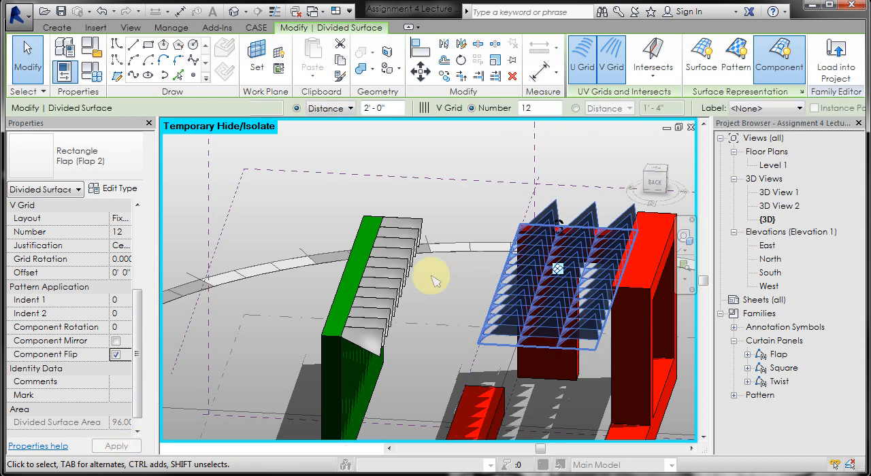
{"action": "left_click", "coordinate": [441, 354]}
{"action": "mouse_move", "coordinate": [442, 354]}
{"action": "middle_mouse_down", "text": "shift"}
{"action": "mouse_move", "coordinate": [476, 331]}
{"action": "mouse_move", "coordinate": [535, 315]}
{"action": "mouse_move", "coordinate": [569, 335]}
{"action": "mouse_move", "coordinate": [408, 337]}
{"action": "mouse_move", "coordinate": [430, 363]}
{"action": "middle_mouse_up", "text": "shift"}
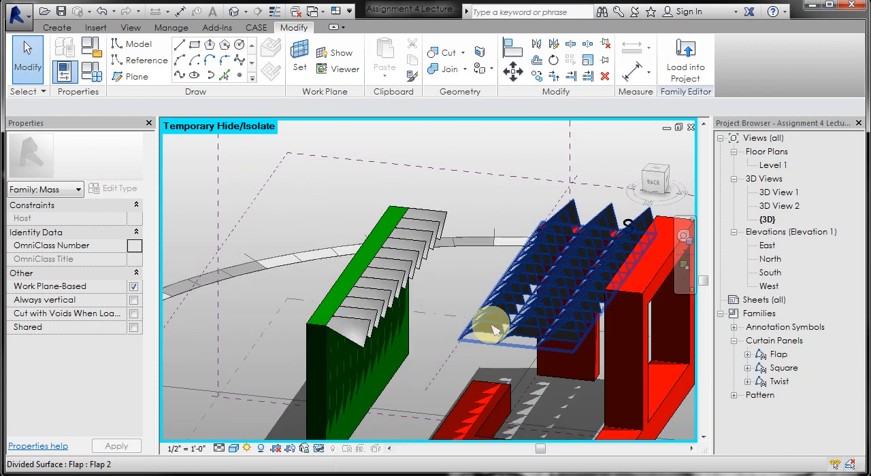
- Enable Component Mirror for the flipped panels on the large divided surface, and inspect the canopy from several sides
{"action": "left_click", "coordinate": [492, 354]}
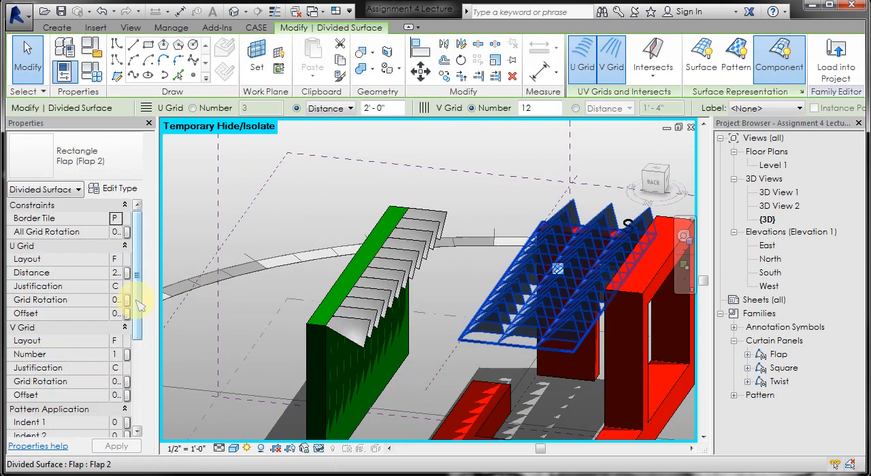
{"action": "left_click_drag", "start_coordinate": [140, 306], "coordinate": [133, 370]}
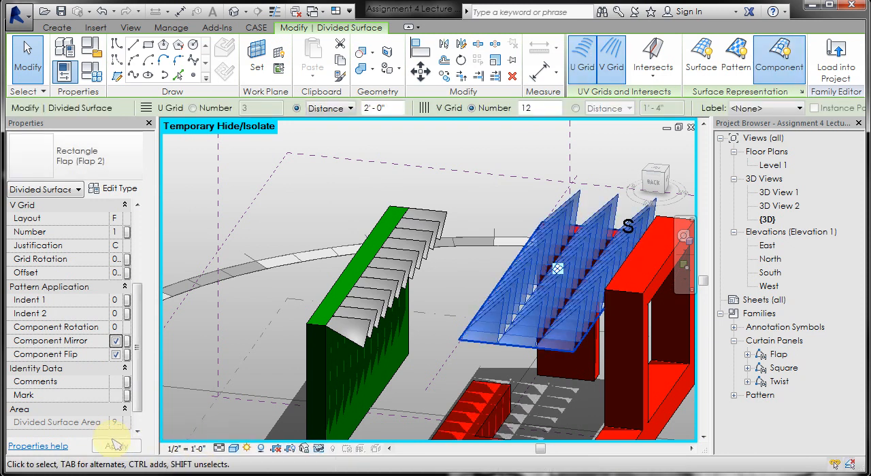
{"action": "left_click", "coordinate": [515, 167]}
{"action": "middle_click_drag", "start_coordinate": [446, 240], "coordinate": [486, 263], "text": "shift"}
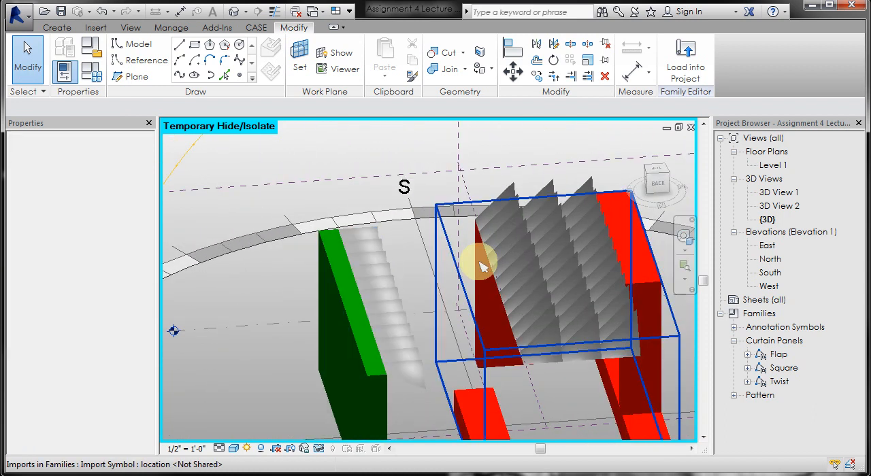
{"action": "scroll", "coordinate": [438, 242], "scroll_direction": "down", "scroll_amount": 3}
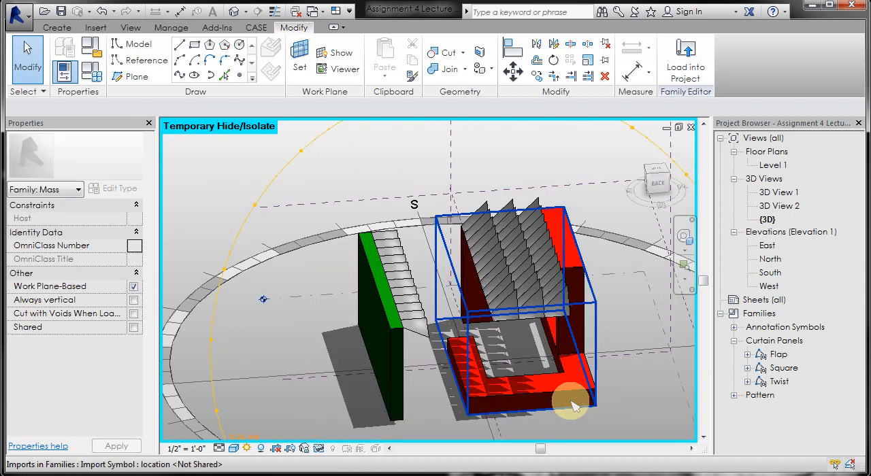
{"action": "middle_click_drag", "start_coordinate": [657, 367], "coordinate": [554, 356], "text": "shift"}
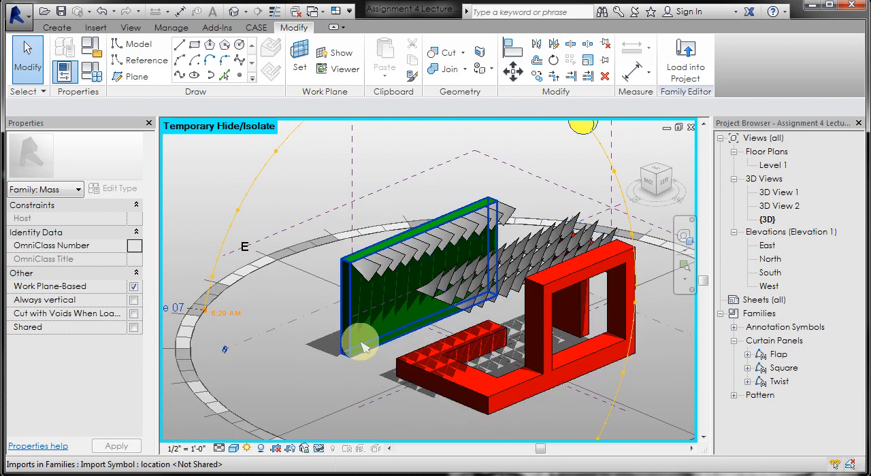